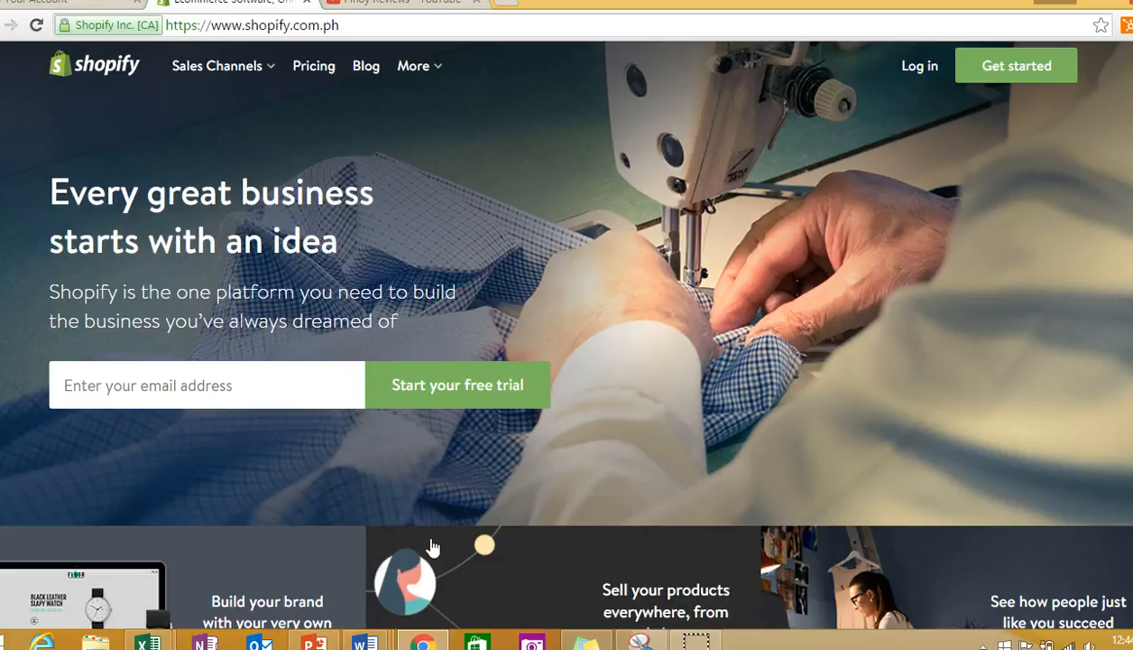
- Log in to the fan-hysteria Shopify store with the prefilled account credentials
{"action": "left_click", "coordinate": [251, 398]}
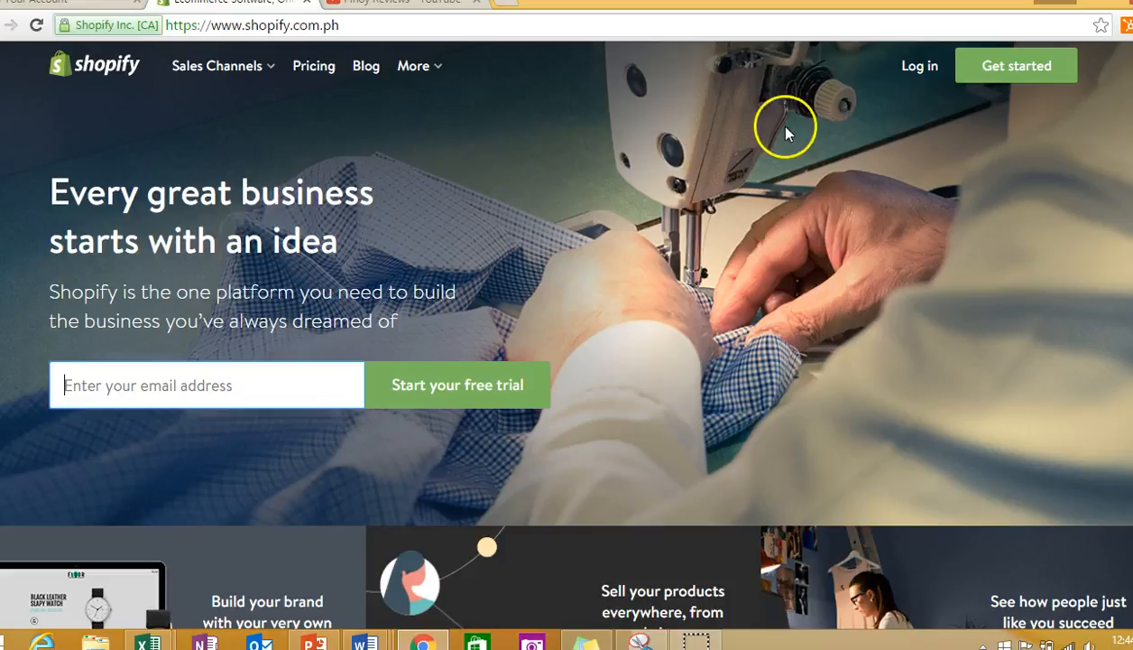
{"action": "left_click", "coordinate": [917, 69]}
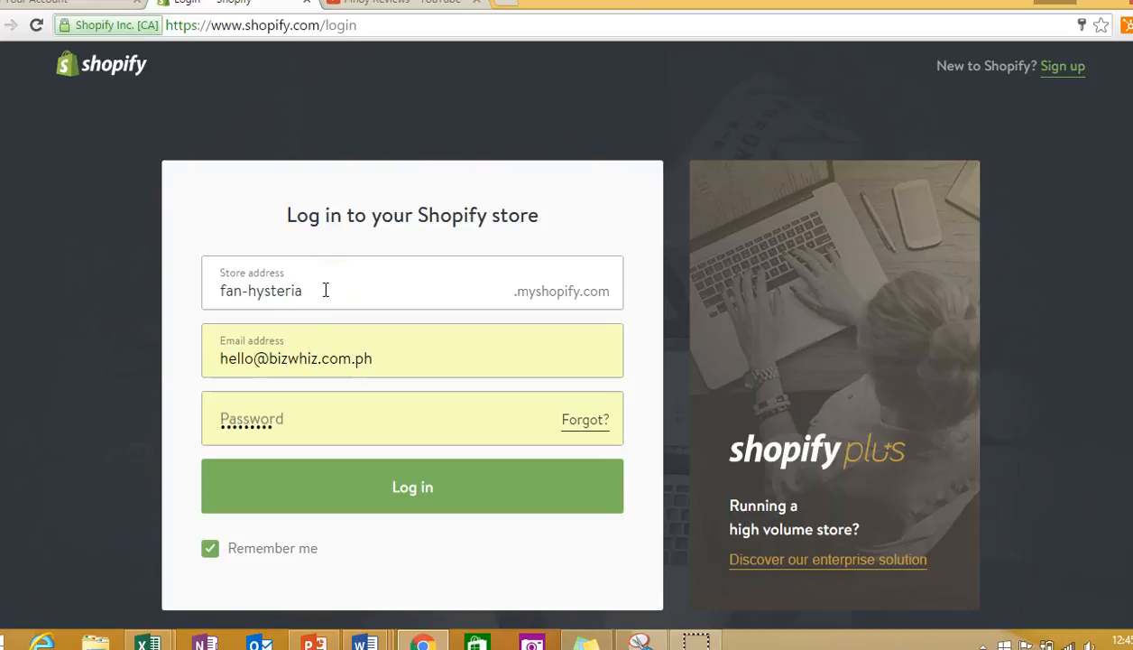
{"action": "left_click_drag", "start_coordinate": [326, 289], "coordinate": [216, 290]}
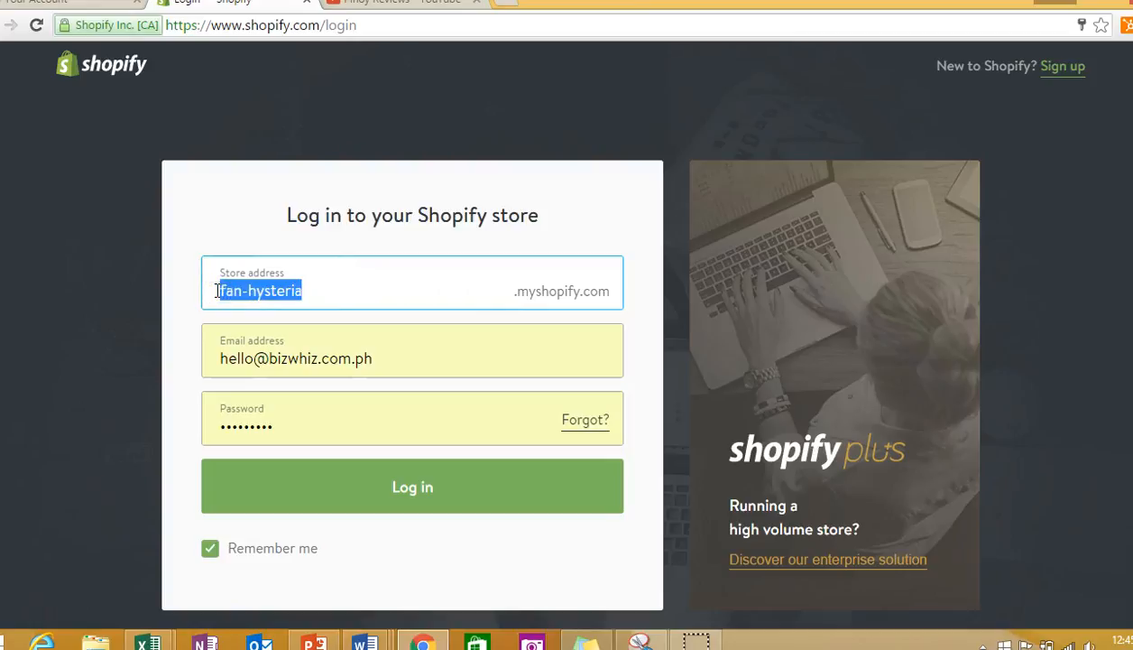
{"action": "left_click", "coordinate": [387, 514]}
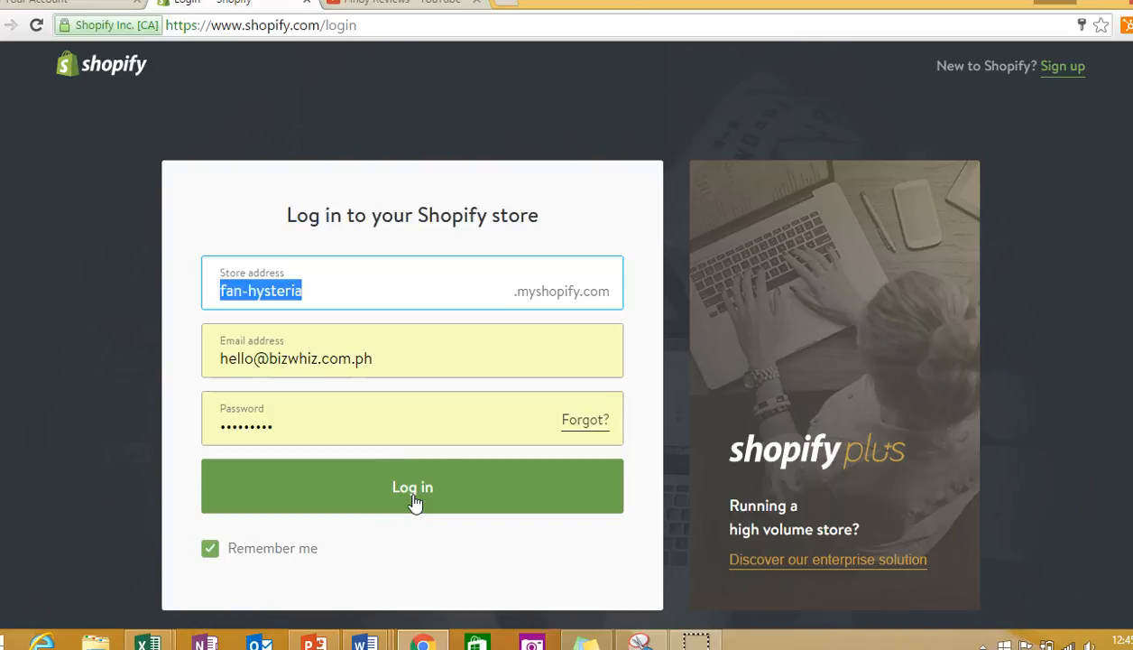
{"action": "left_click", "coordinate": [414, 496]}
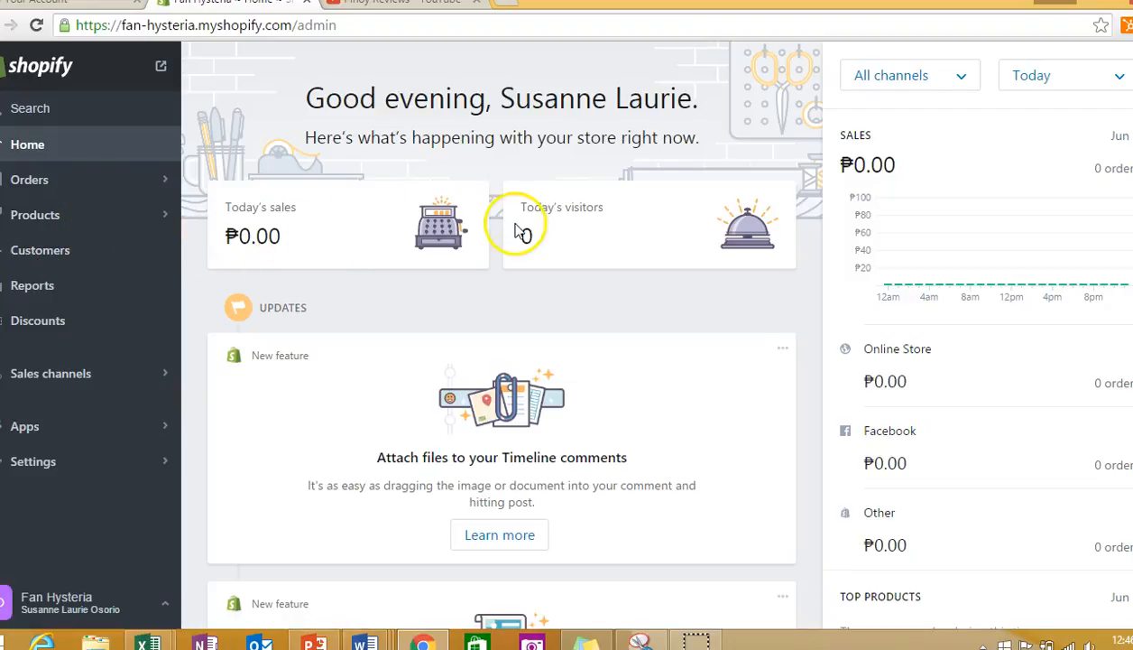
- Open the store's product list and look through all listed products
{"action": "left_click", "coordinate": [90, 220]}
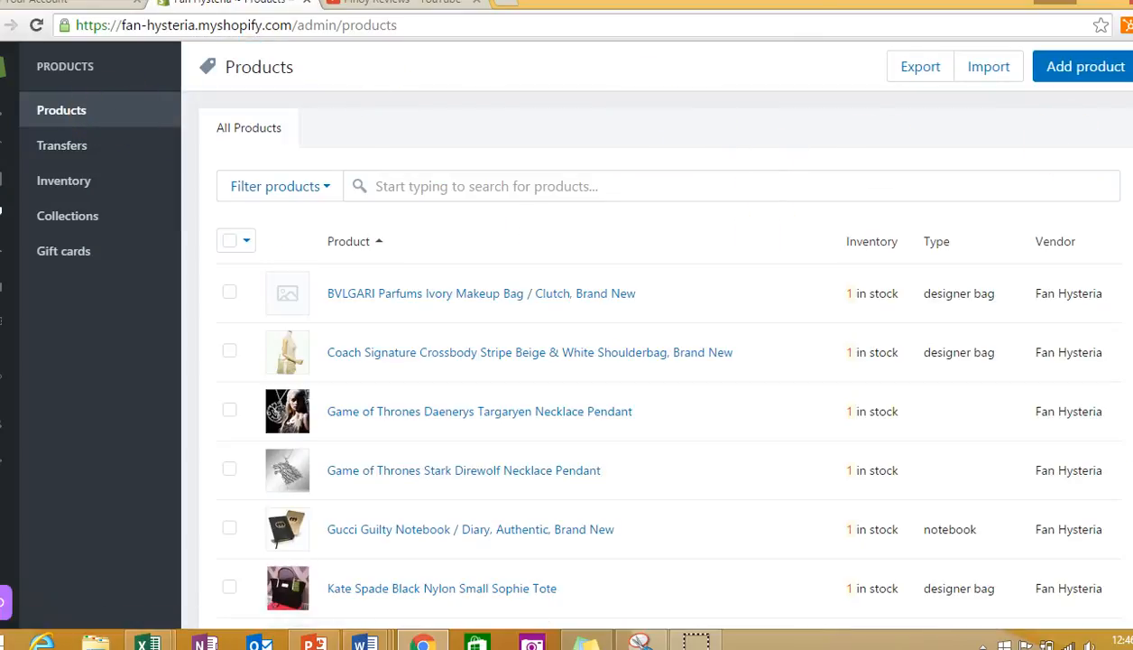
{"action": "scroll", "coordinate": [656, 360], "scroll_direction": "down", "scroll_amount": 3}
{"action": "scroll", "coordinate": [657, 361], "scroll_direction": "up", "scroll_amount": 1}
{"action": "scroll", "coordinate": [654, 354], "scroll_direction": "up", "scroll_amount": 1}
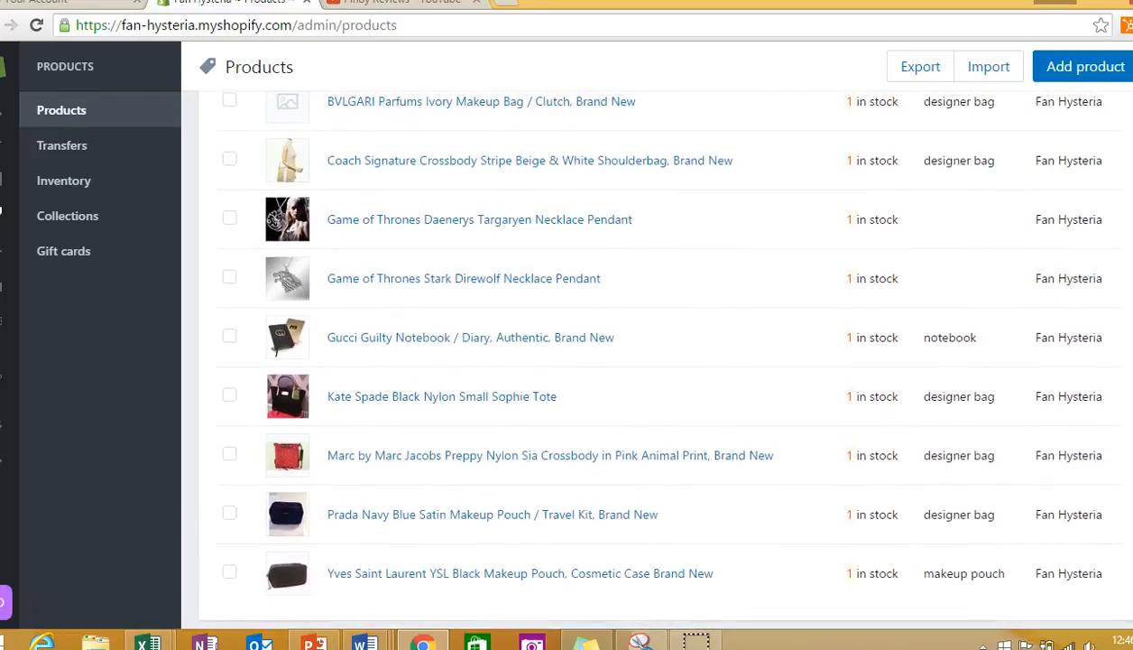
{"action": "scroll", "coordinate": [653, 354], "scroll_direction": "up", "scroll_amount": 1}
{"action": "scroll", "coordinate": [657, 355], "scroll_direction": "up", "scroll_amount": 1}
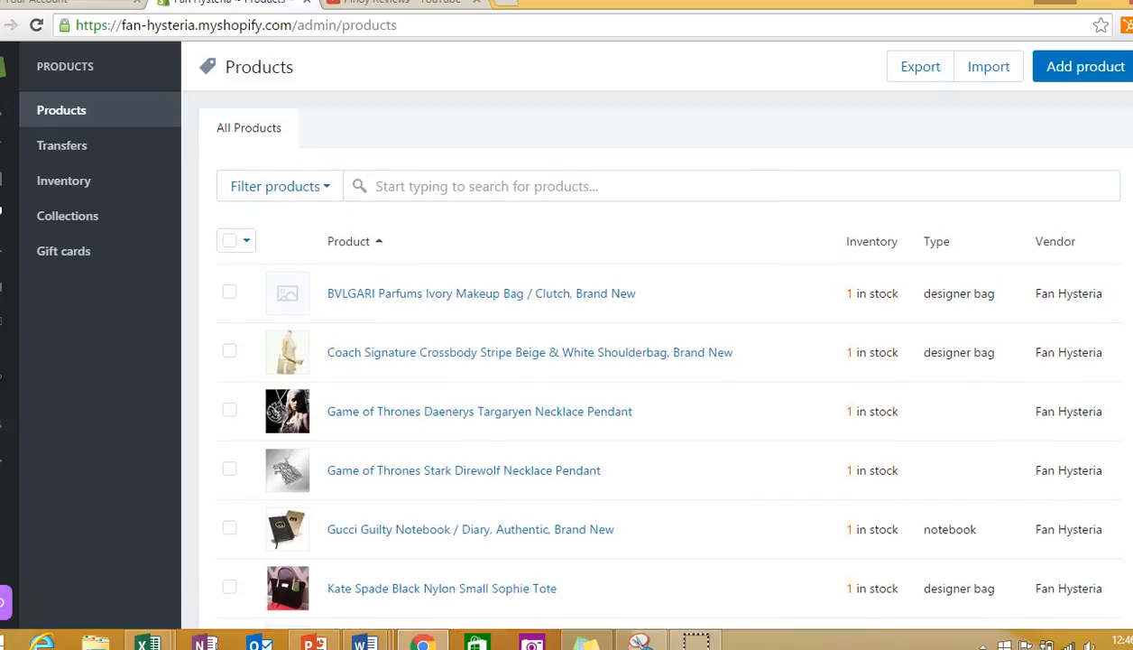
- Start a new product with the title "Product Sample" and the description "Description"
{"action": "left_click", "coordinate": [1076, 72]}
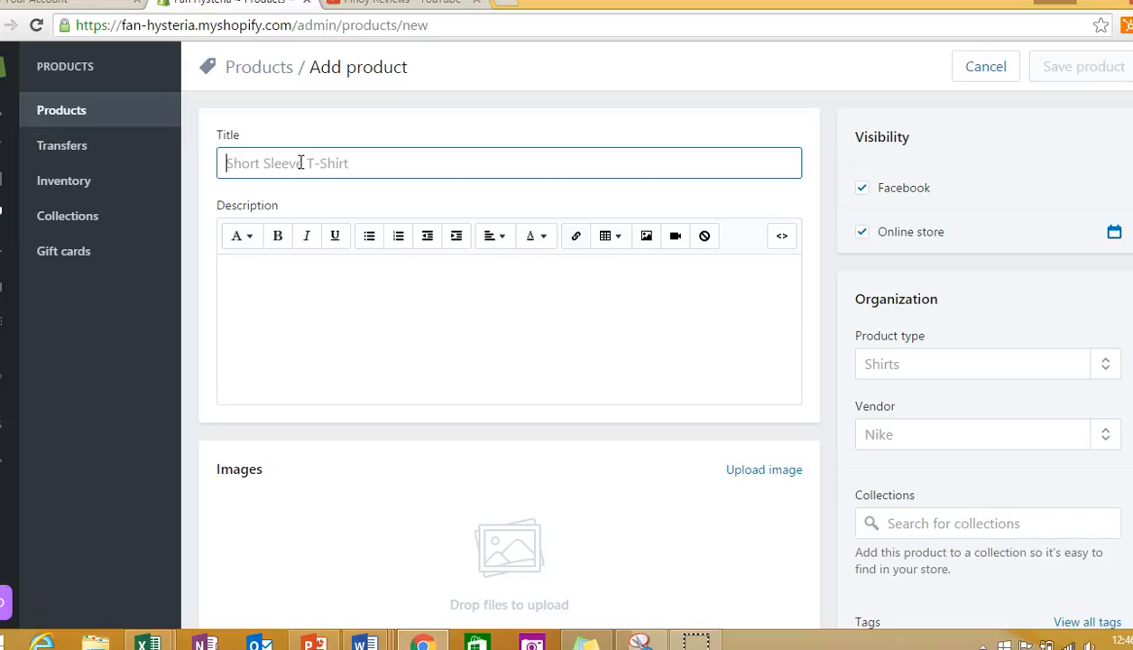
{"action": "type", "text": "Product Sample"}
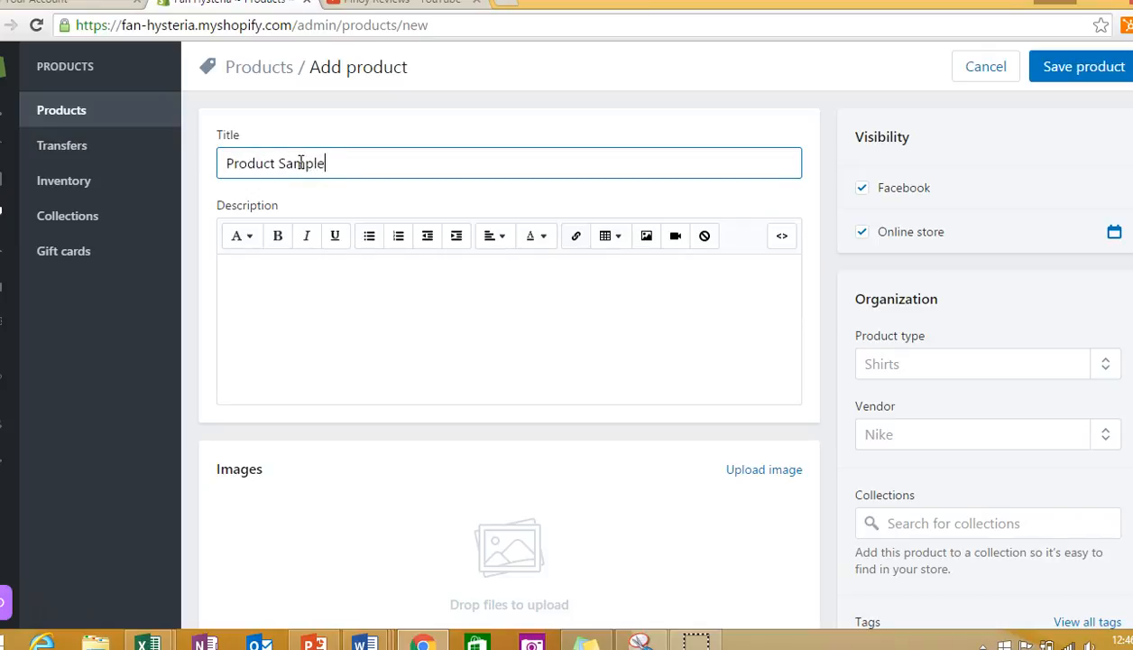
{"action": "left_click", "coordinate": [260, 309]}
{"action": "type", "text": "Description"}
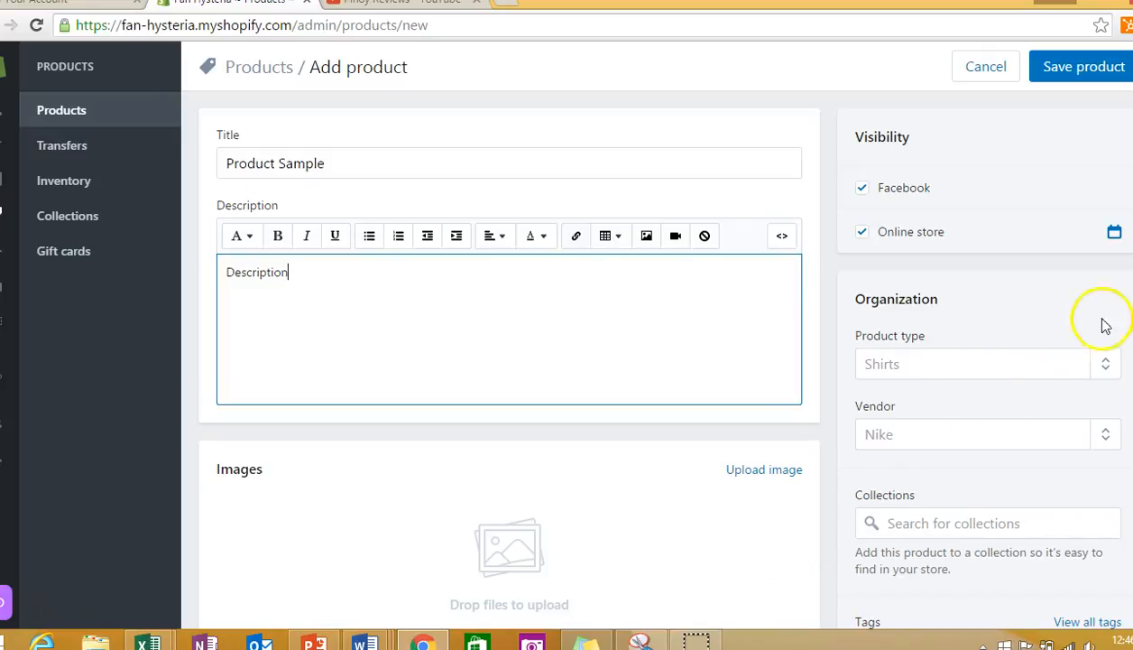
- Examine the new product's Organization fields, including product type and the available collections
{"action": "scroll", "coordinate": [509, 352], "scroll_direction": "down", "scroll_amount": 2}
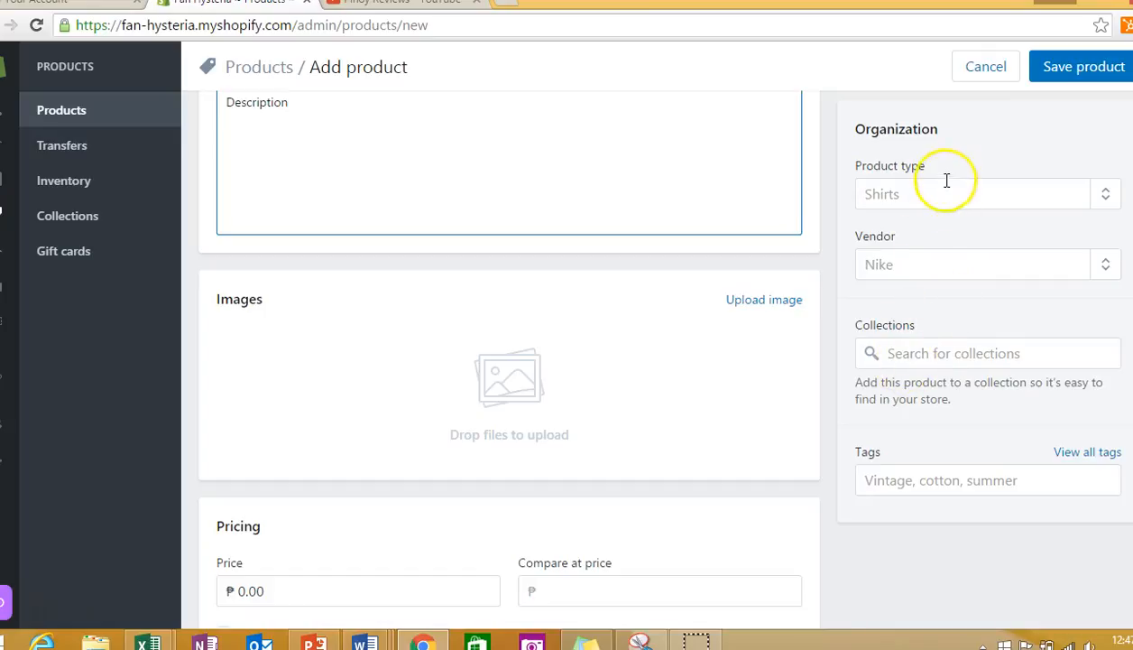
{"action": "left_click", "coordinate": [941, 191]}
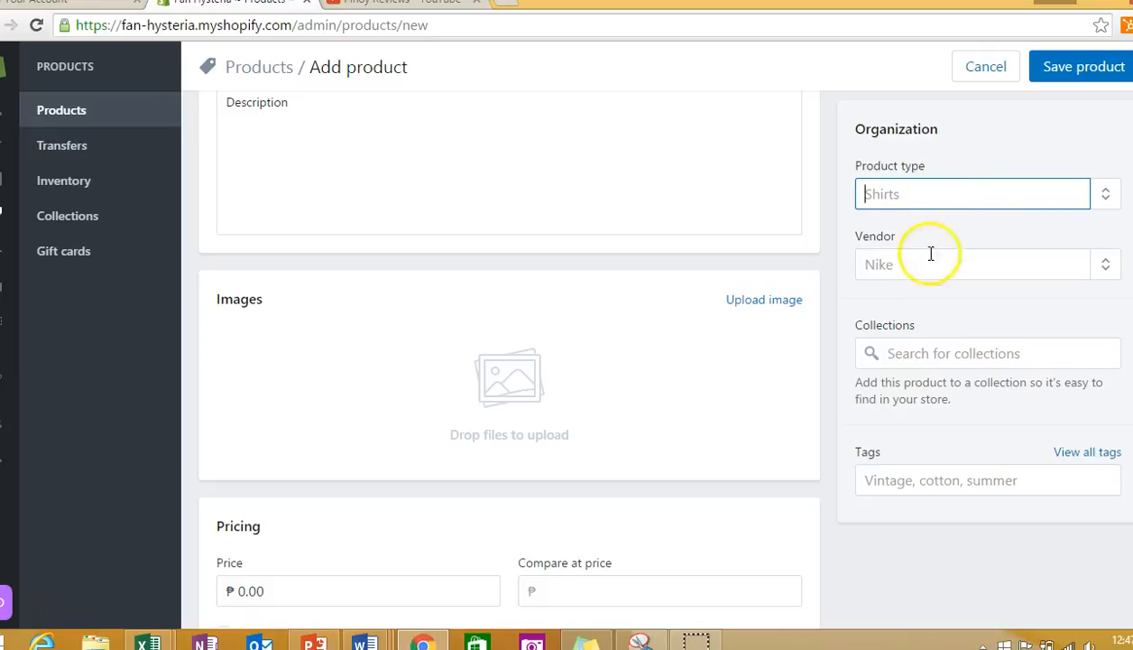
{"action": "left_click", "coordinate": [932, 353]}
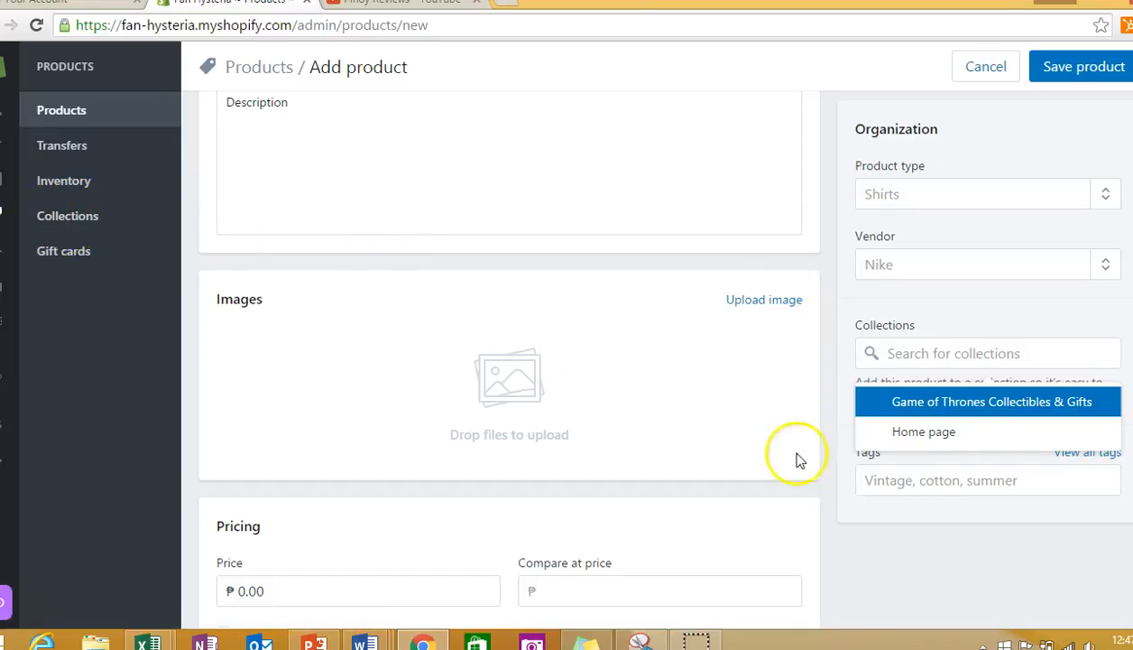
{"action": "left_click", "coordinate": [906, 540]}
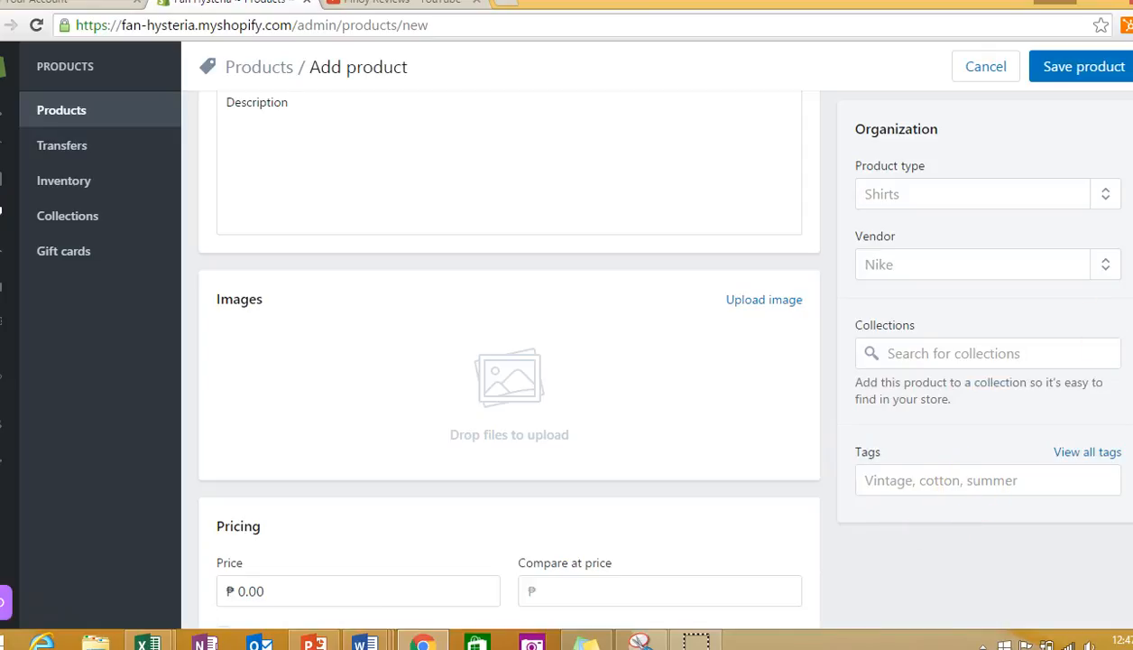
- Set the new product's inventory policy to "Shopify tracks this product's inventory" and review its shipping and variant settings
{"action": "scroll", "coordinate": [509, 352], "scroll_direction": "down", "scroll_amount": 3}
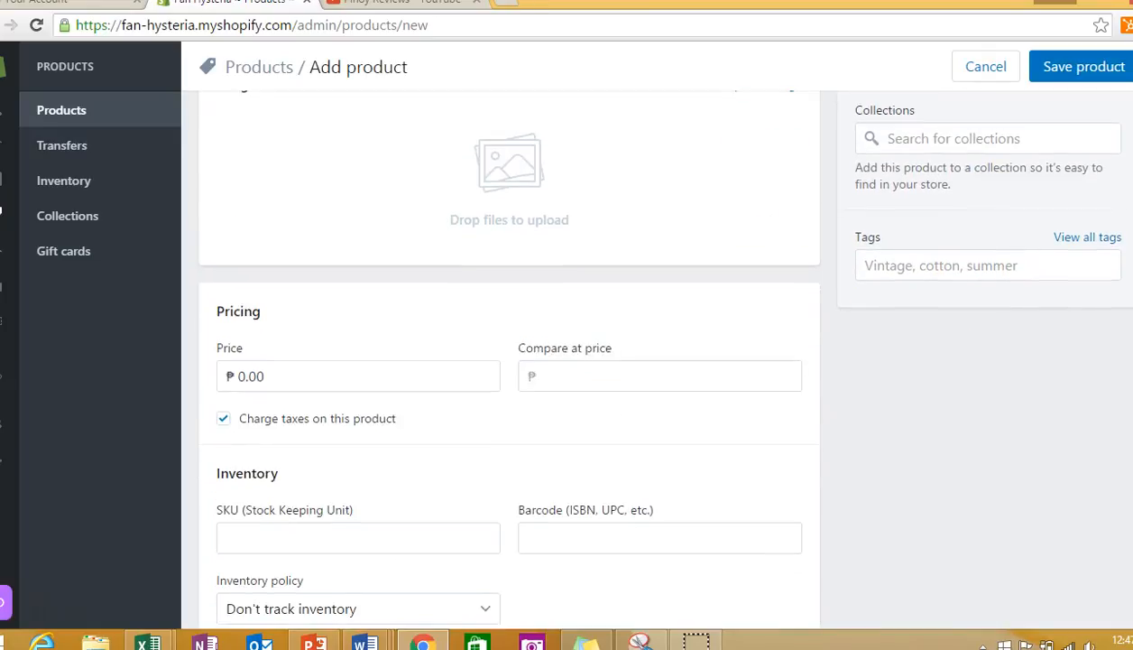
{"action": "scroll", "coordinate": [509, 351], "scroll_direction": "down", "scroll_amount": 2}
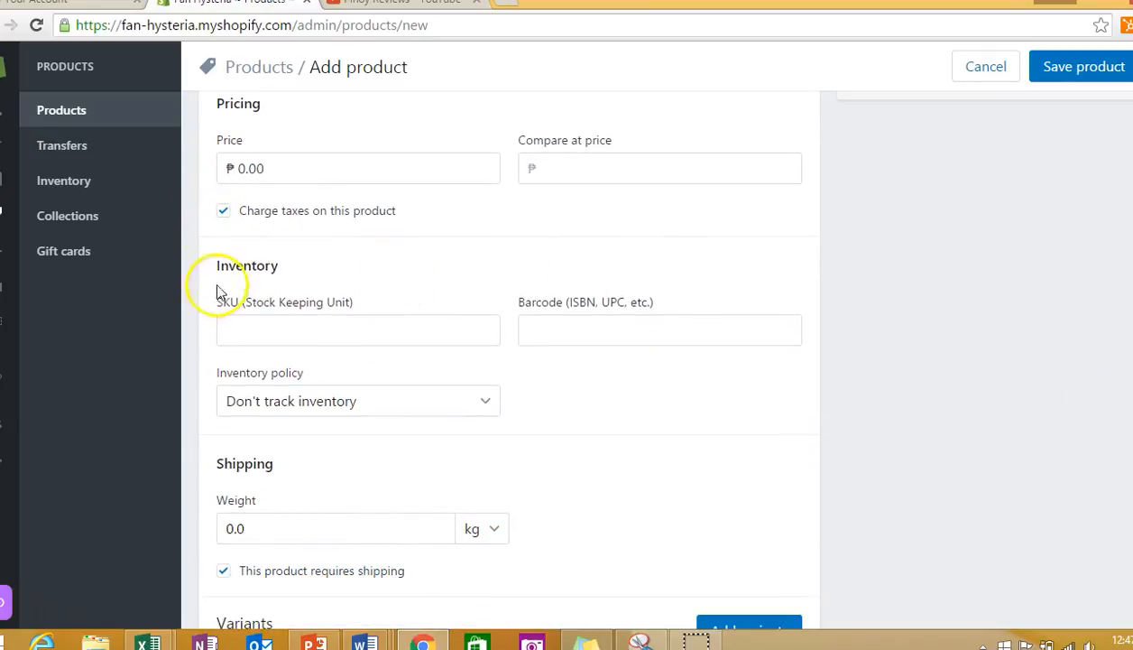
{"action": "left_click", "coordinate": [473, 401]}
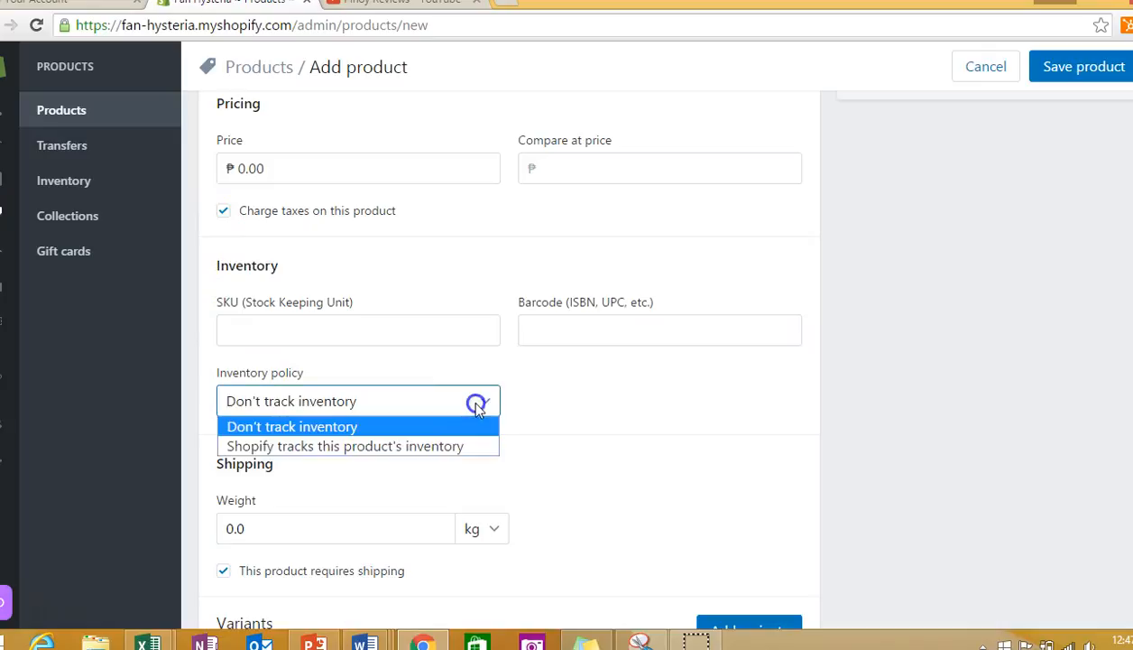
{"action": "left_click", "coordinate": [456, 440]}
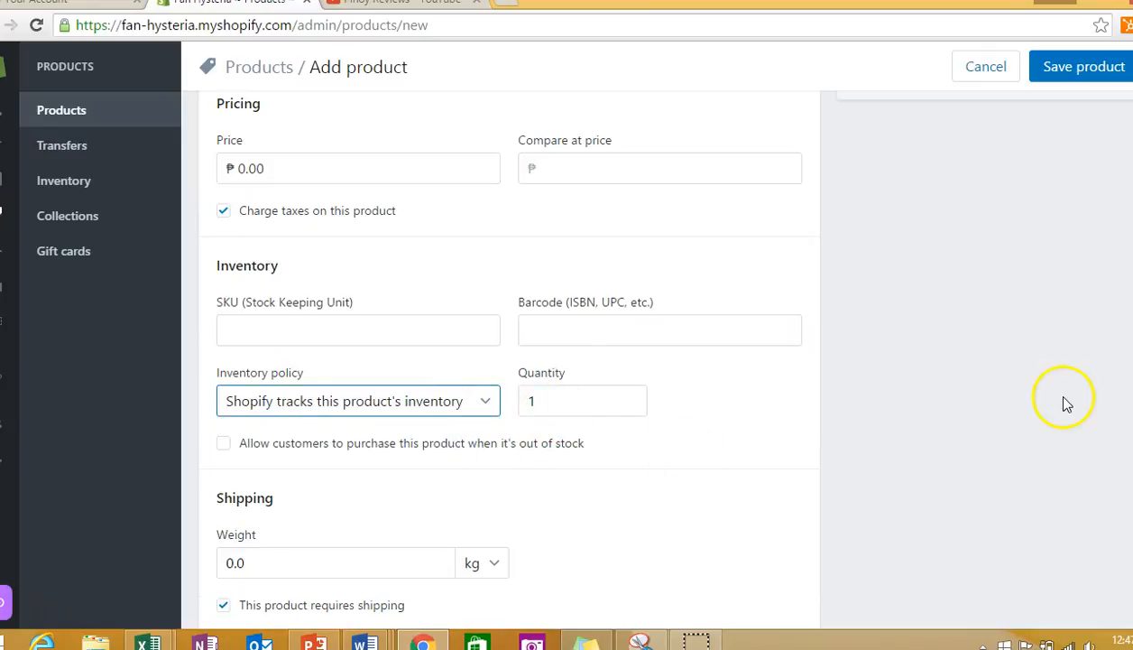
{"action": "scroll", "coordinate": [872, 412], "scroll_direction": "down", "scroll_amount": 3}
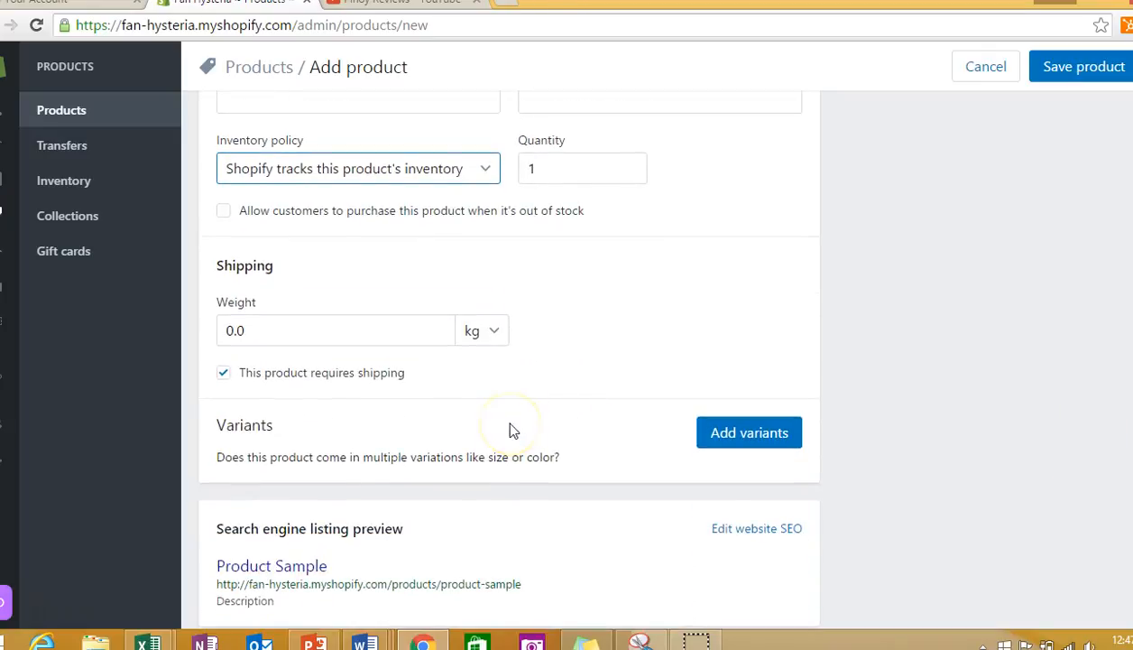
- Discard the unsaved product and open the existing Coach Signature Crossbody Stripe Beige & White Shoulderbag product
{"action": "left_click", "coordinate": [49, 117]}
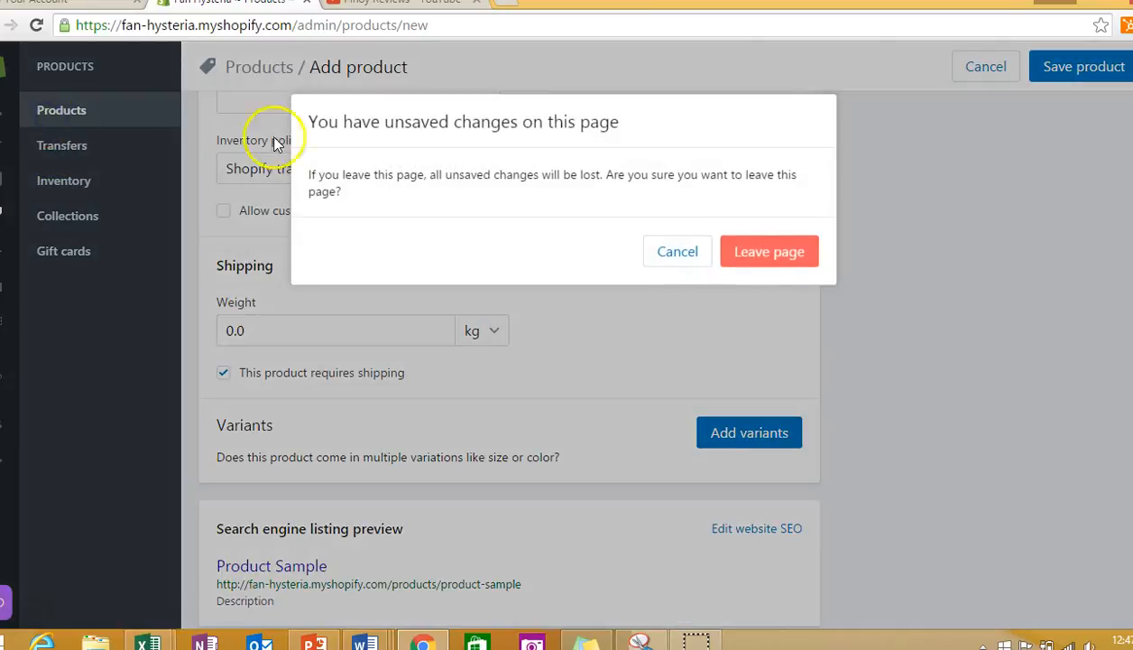
{"action": "left_click", "coordinate": [759, 256]}
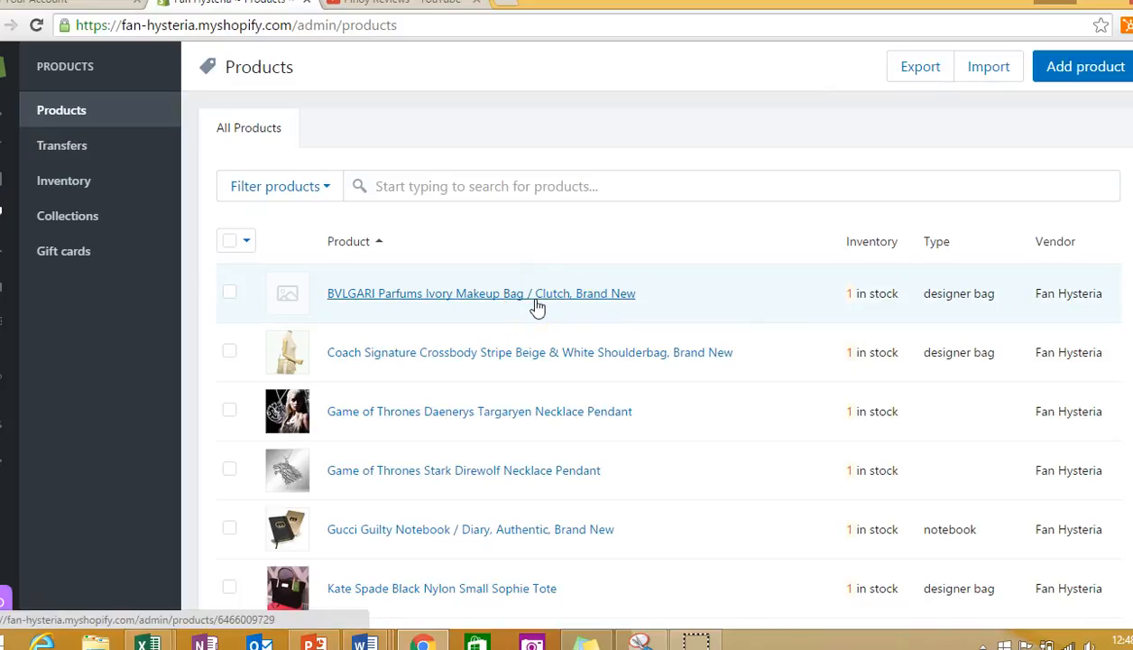
{"action": "left_click", "coordinate": [536, 358]}
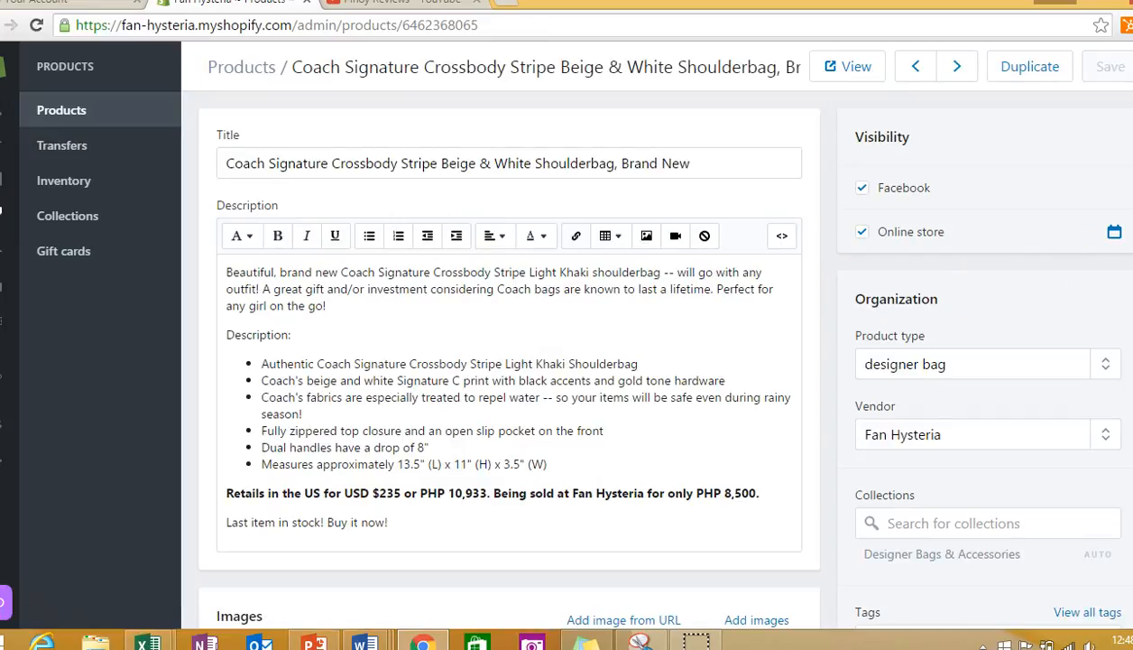
- Examine the Coach shoulderbag's description, images, tags, pricing, inventory, shipping and search engine listing
{"action": "scroll", "coordinate": [508, 361], "scroll_direction": "down", "scroll_amount": 4}
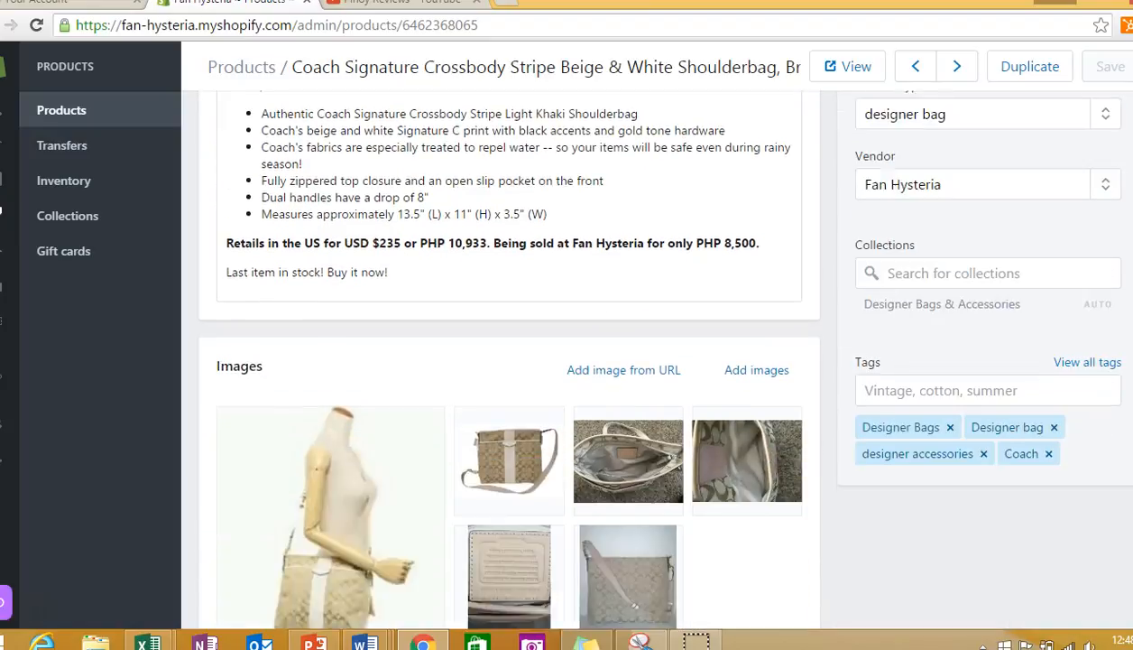
{"action": "scroll", "coordinate": [509, 361], "scroll_direction": "down", "scroll_amount": 3}
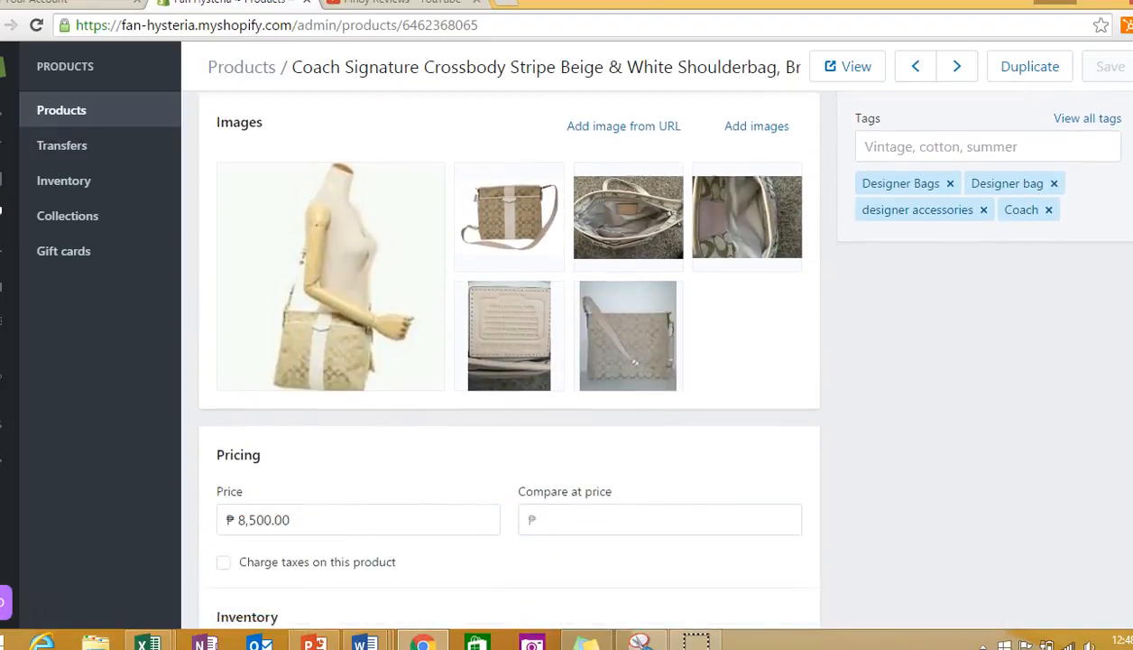
{"action": "scroll", "coordinate": [509, 361], "scroll_direction": "up", "scroll_amount": 3}
{"action": "scroll", "coordinate": [509, 361], "scroll_direction": "up", "scroll_amount": 1}
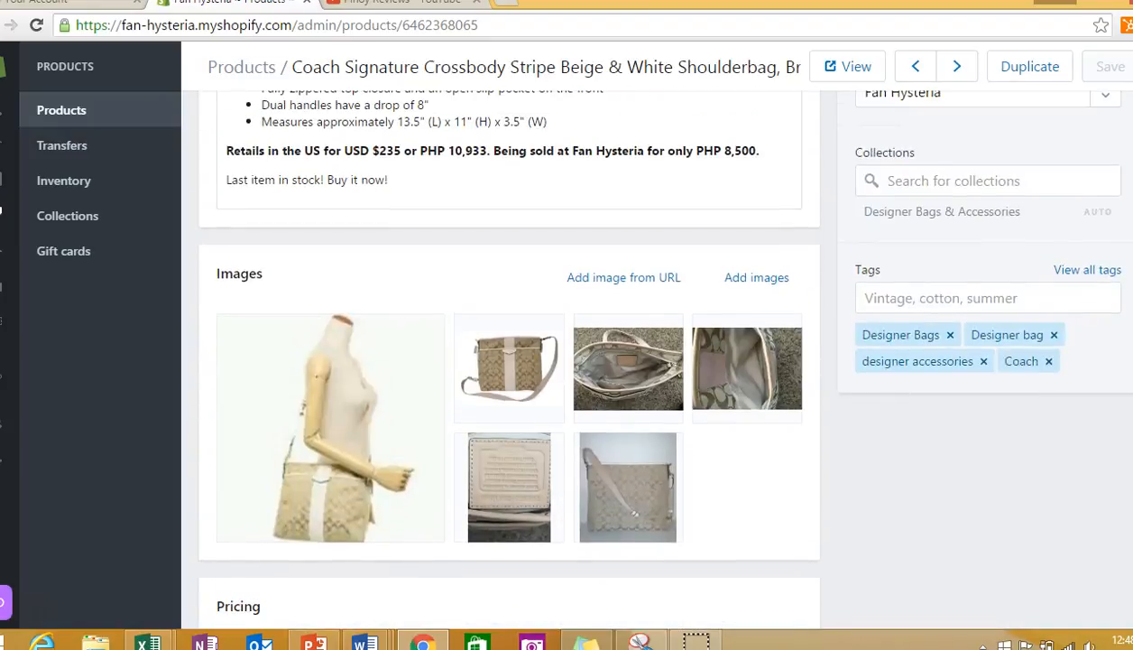
{"action": "scroll", "coordinate": [509, 361], "scroll_direction": "down", "scroll_amount": 7}
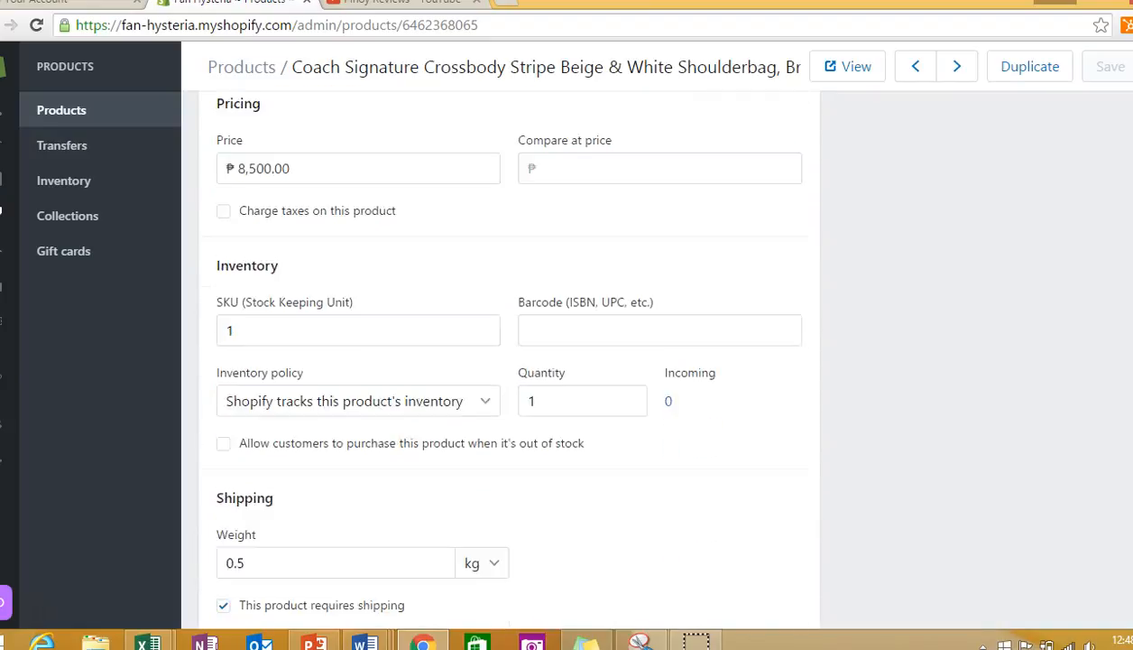
{"action": "scroll", "coordinate": [509, 361], "scroll_direction": "down", "scroll_amount": 2}
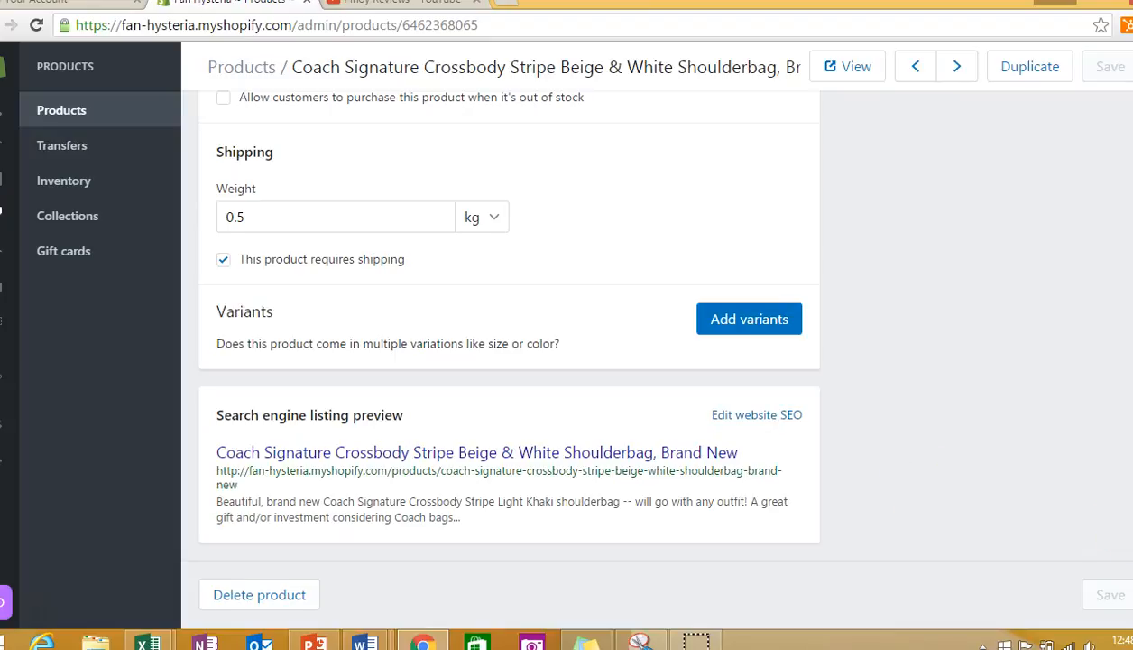
{"action": "scroll", "coordinate": [647, 349], "scroll_direction": "up", "scroll_amount": 9}
{"action": "scroll", "coordinate": [648, 348], "scroll_direction": "up", "scroll_amount": 1}
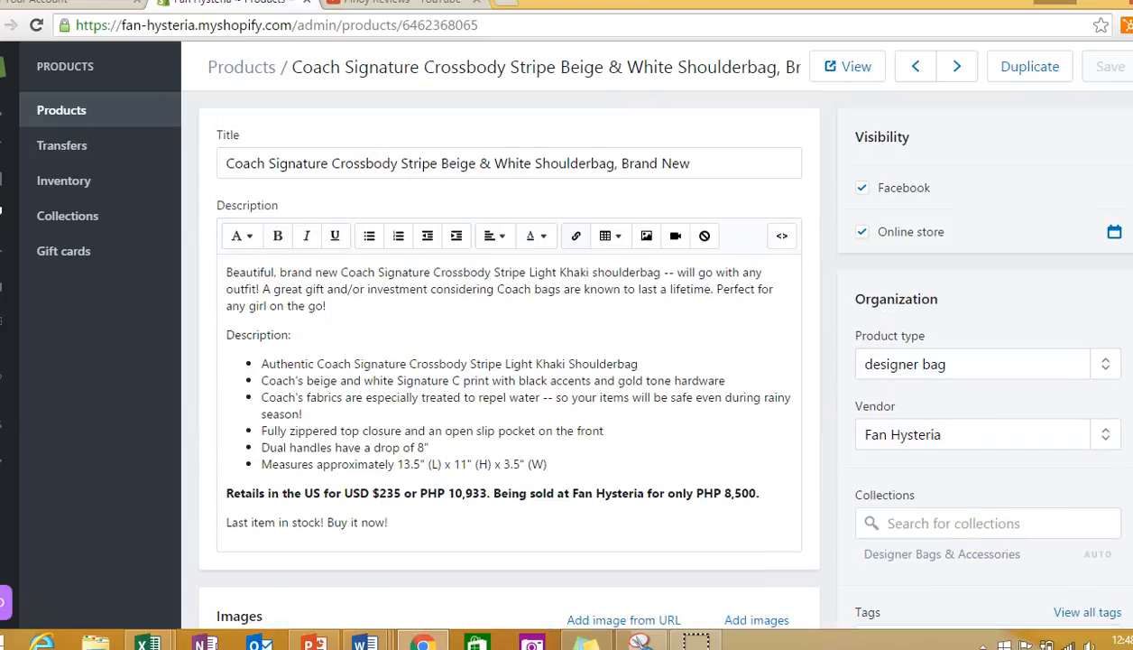
- View the Coach shoulderbag's storefront page, enlarge its second image, and review the description and related products
{"action": "left_click", "coordinate": [860, 67]}
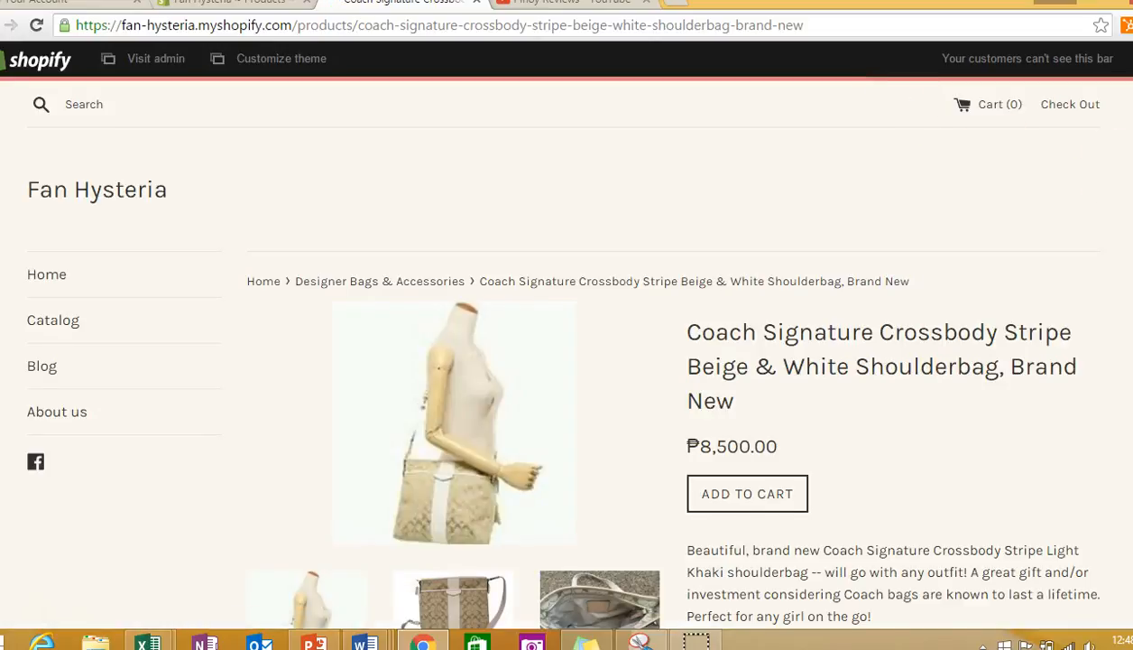
{"action": "scroll", "coordinate": [566, 352], "scroll_direction": "down", "scroll_amount": 2}
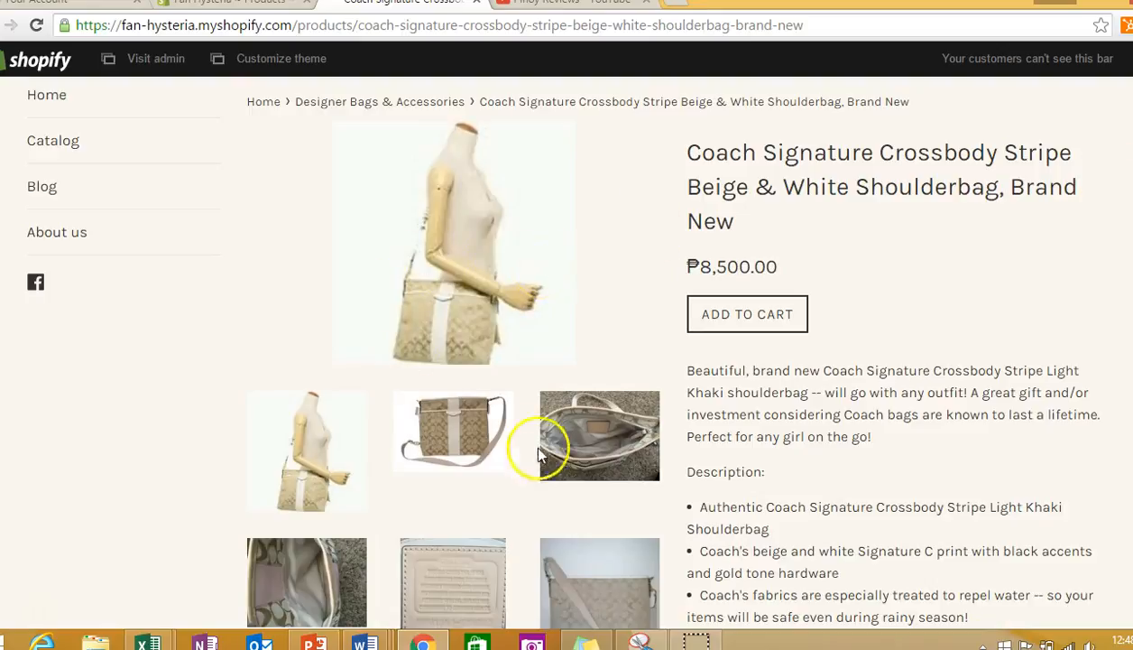
{"action": "left_click", "coordinate": [458, 442]}
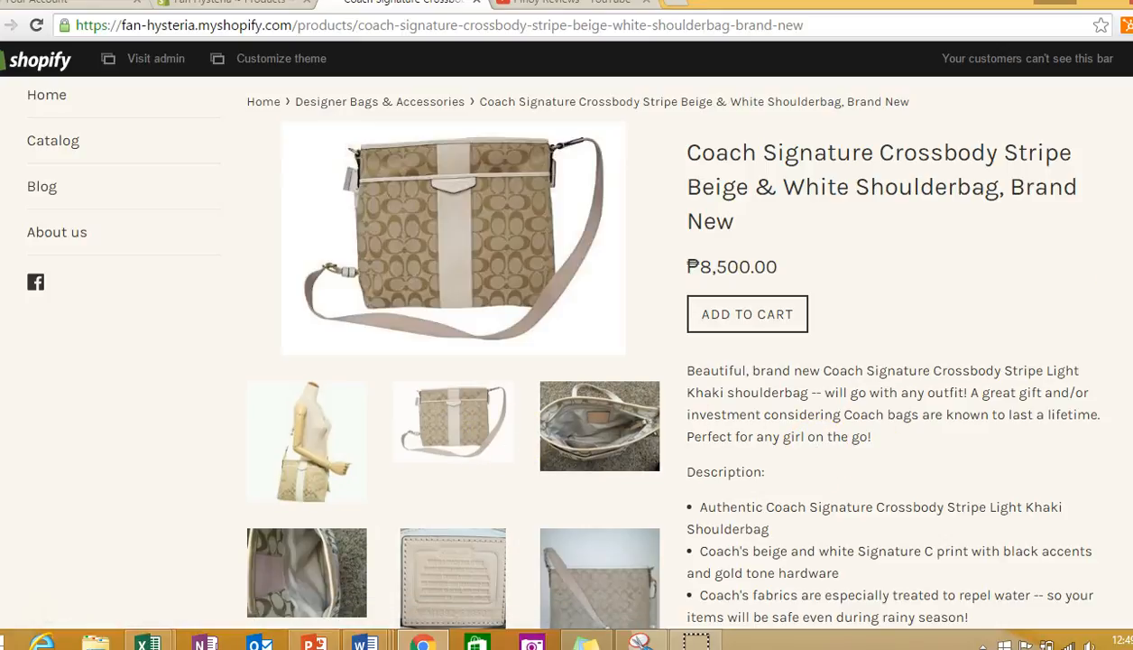
{"action": "scroll", "coordinate": [553, 349], "scroll_direction": "down", "scroll_amount": 7}
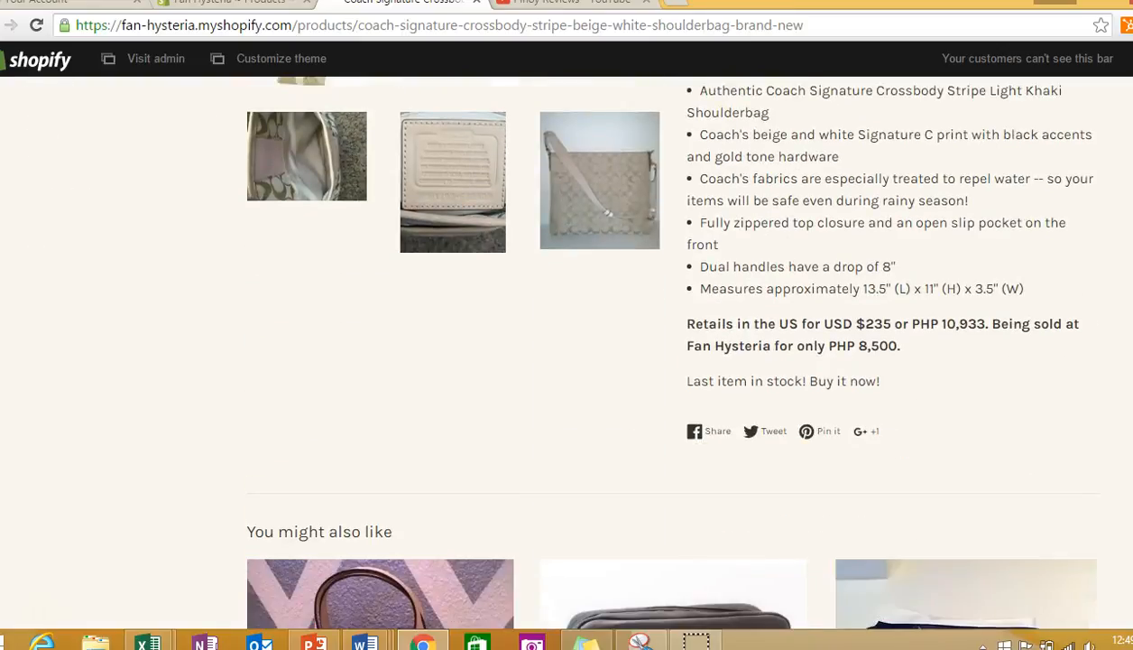
{"action": "scroll", "coordinate": [578, 352], "scroll_direction": "down", "scroll_amount": 2}
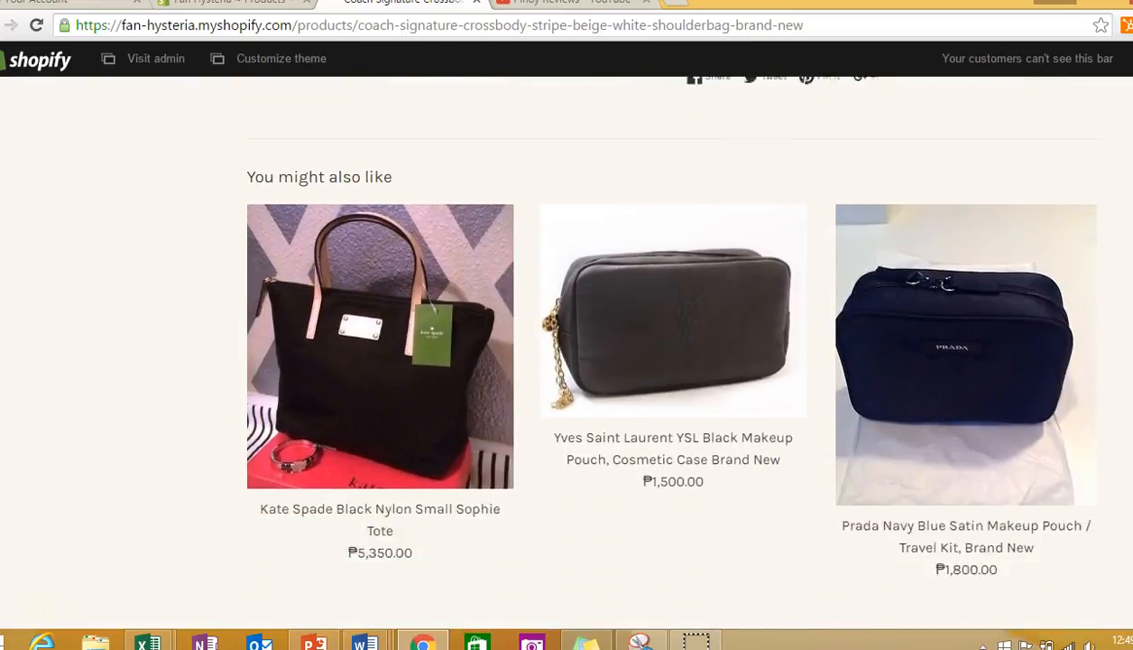
{"action": "scroll", "coordinate": [578, 352], "scroll_direction": "up", "scroll_amount": 8}
{"action": "scroll", "coordinate": [577, 352], "scroll_direction": "up", "scroll_amount": 3}
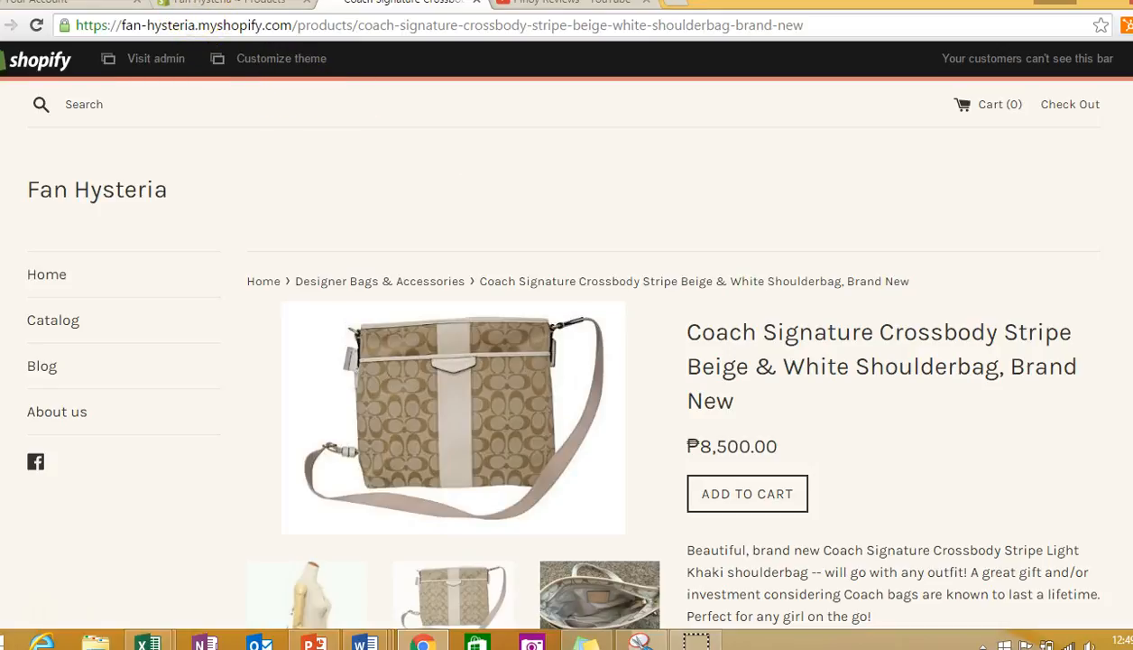
- View the Coach shoulderbag's product page in the Shopify admin and return to its storefront page
{"action": "left_click", "coordinate": [209, 5]}
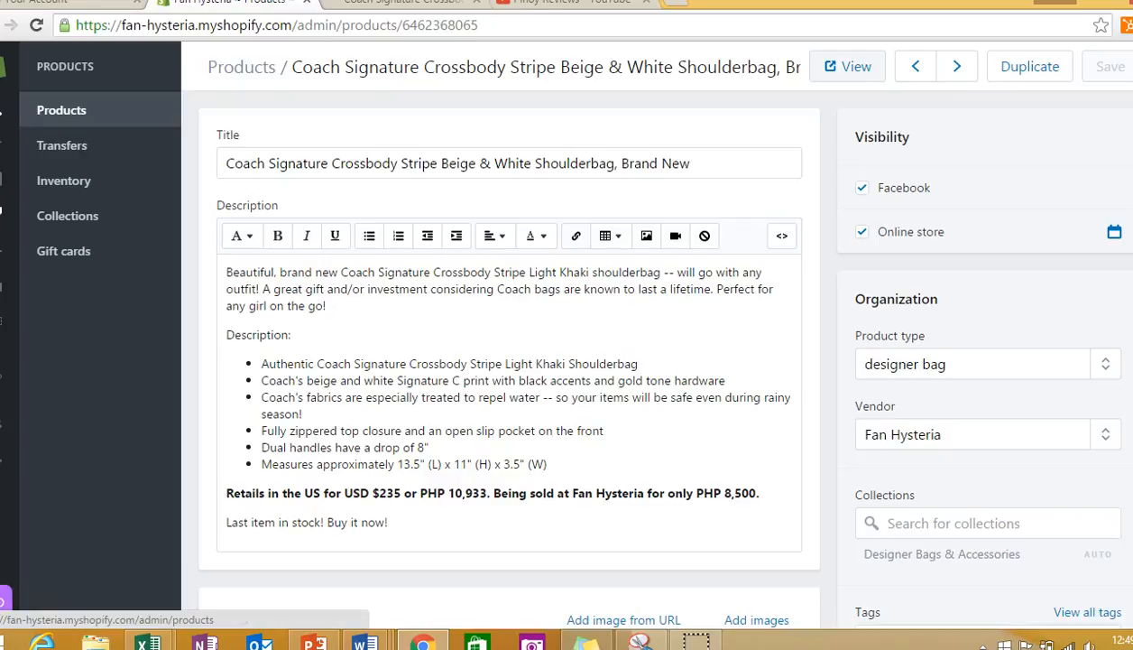
{"action": "mouse_move", "coordinate": [22, 185]}
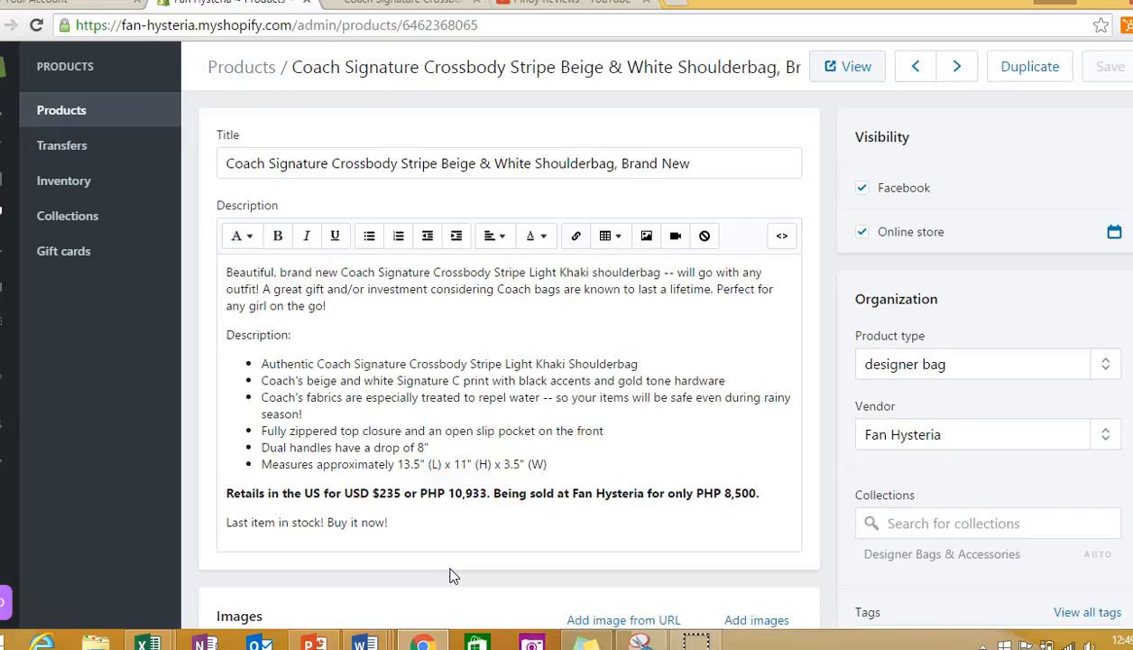
{"action": "left_click", "coordinate": [361, 3]}
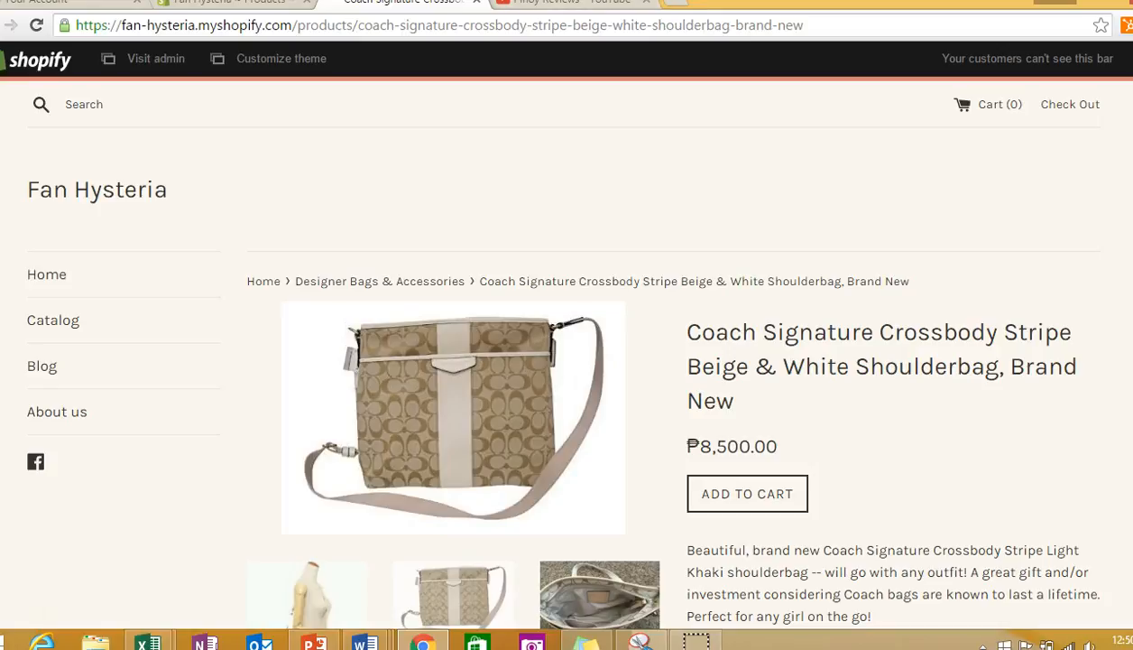
- Open the Fan Hysteria Facebook page at facebook.com/fanhysteria in a new browser tab
{"action": "left_click", "coordinate": [680, 7]}
{"action": "type", "text": "f"}
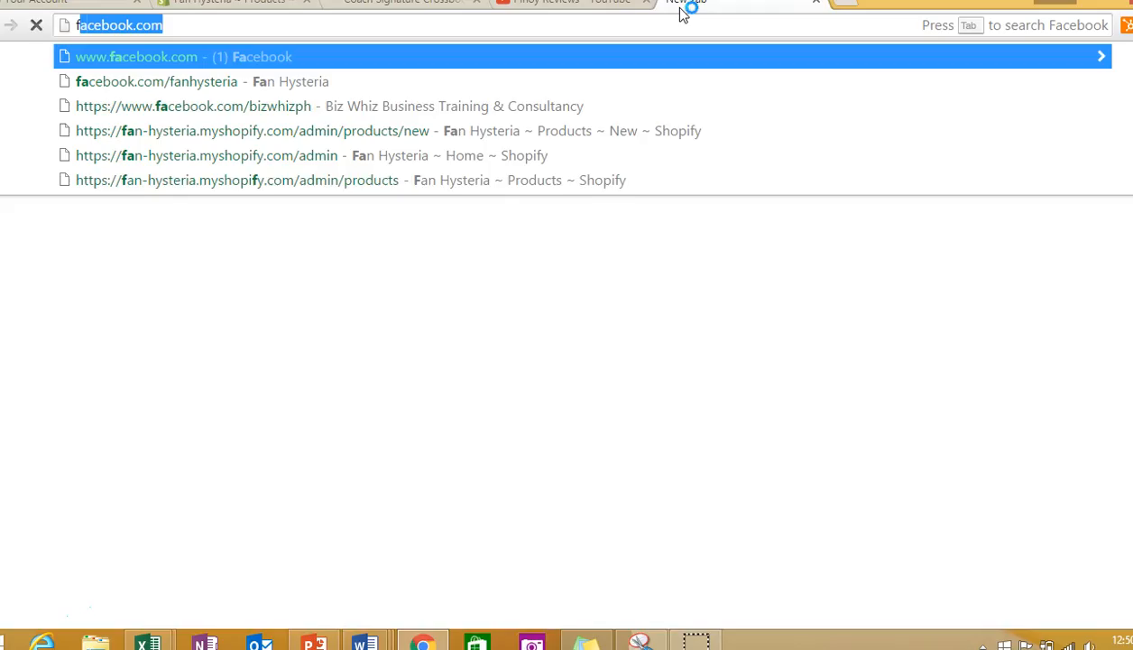
{"action": "key", "text": "Down"}
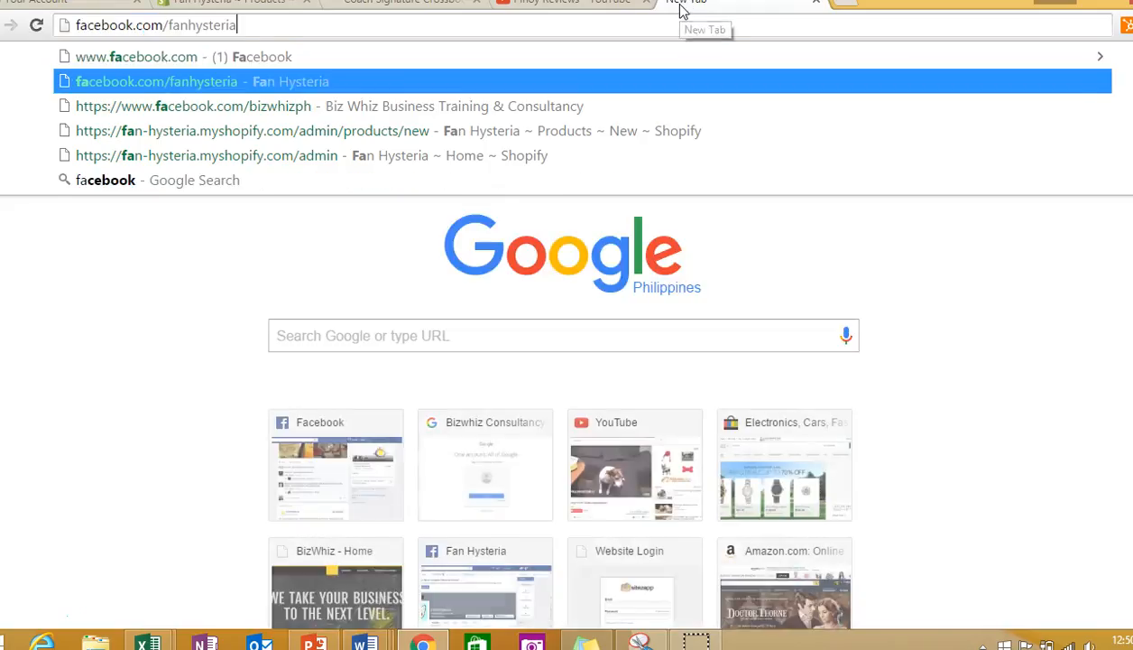
{"action": "key", "text": "Return"}
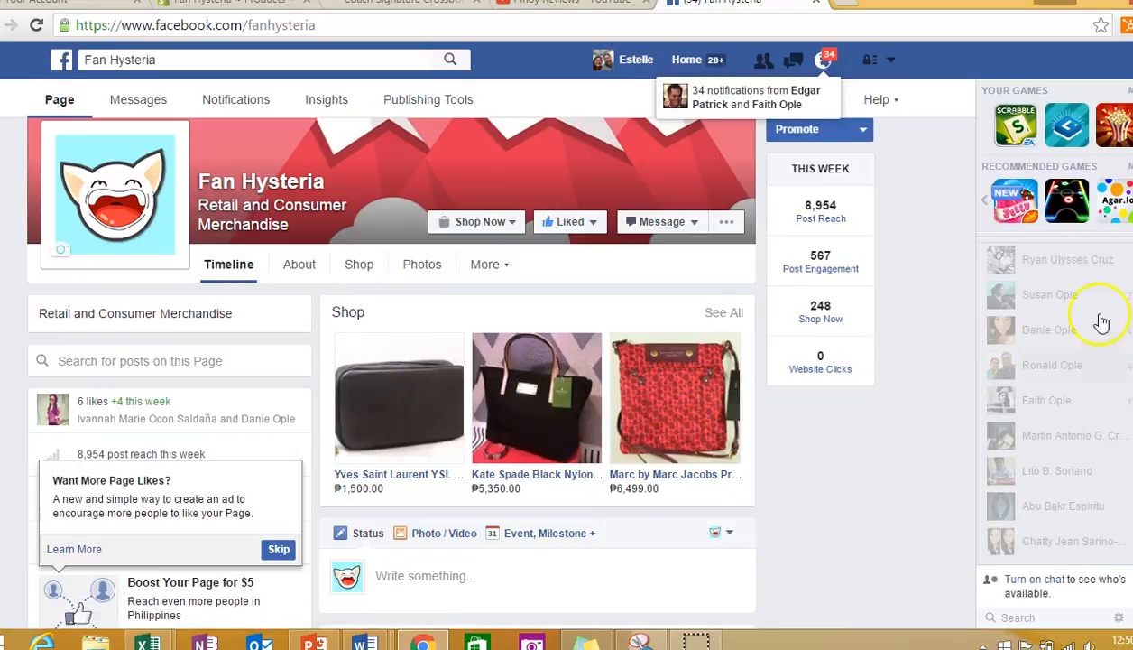
- Examine the Facebook page's Kate Spade Black Nylon Small Sophie Tote post, including its Buy option, reach and reactions
{"action": "mouse_move", "coordinate": [872, 303]}
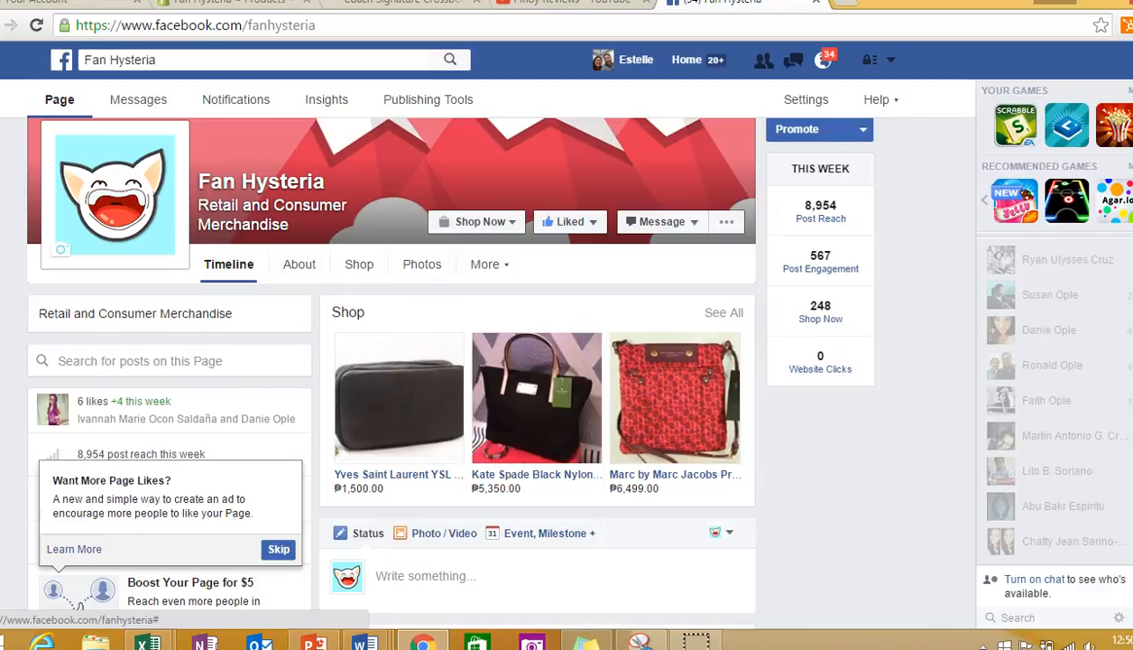
{"action": "scroll", "coordinate": [391, 361], "scroll_direction": "down", "scroll_amount": 4}
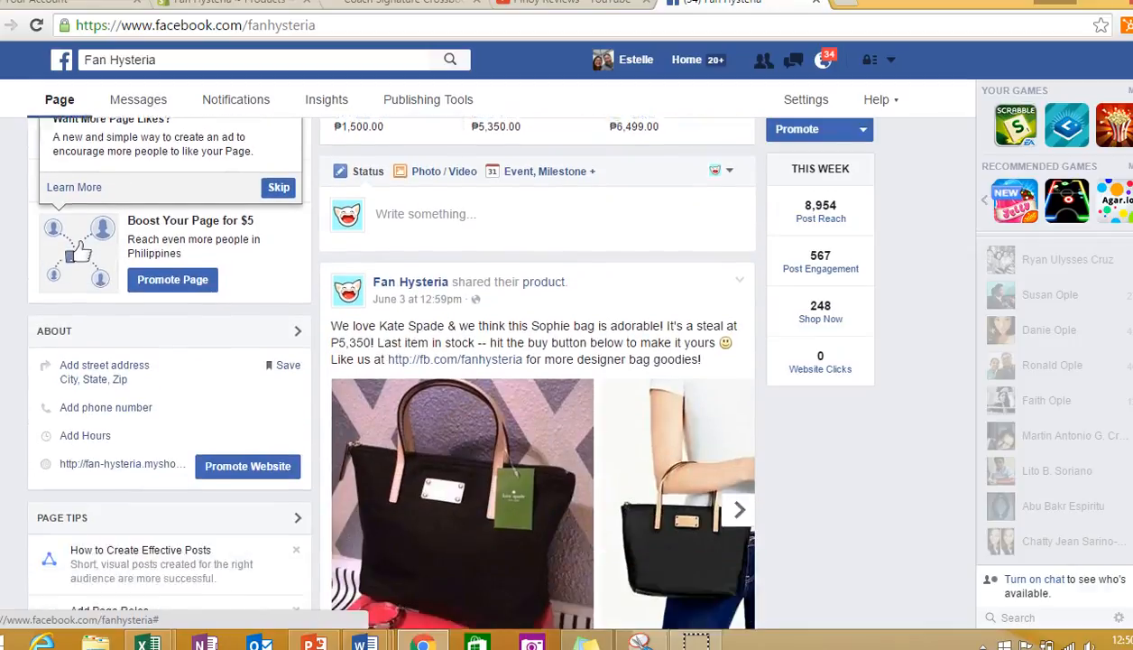
{"action": "scroll", "coordinate": [537, 370], "scroll_direction": "down", "scroll_amount": 2}
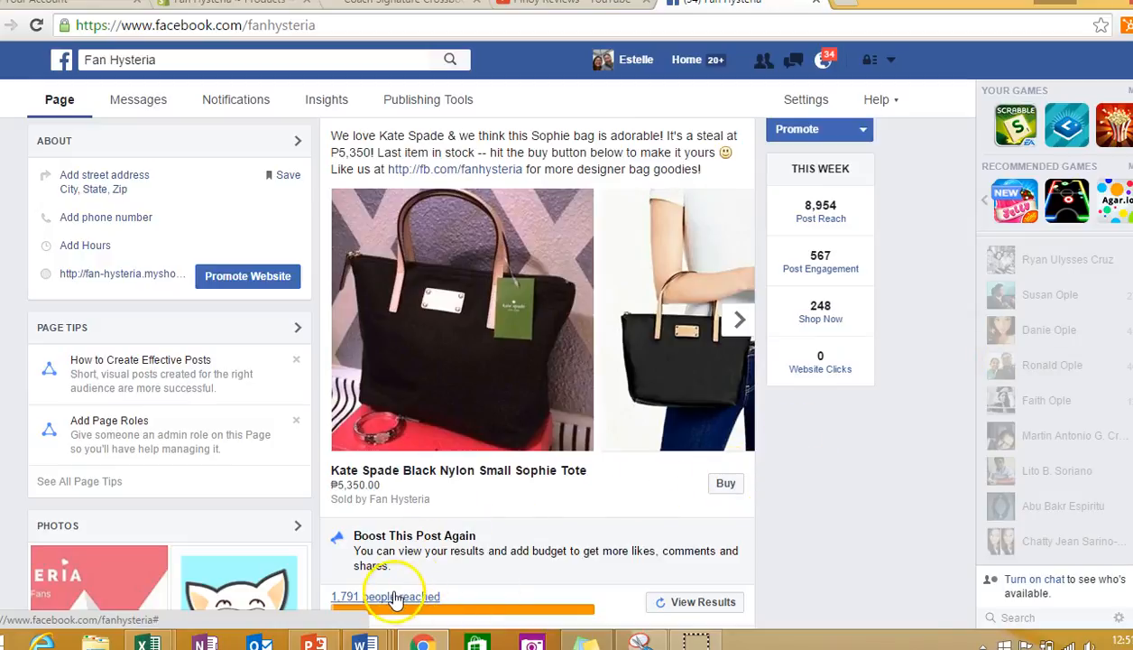
{"action": "mouse_move", "coordinate": [460, 614]}
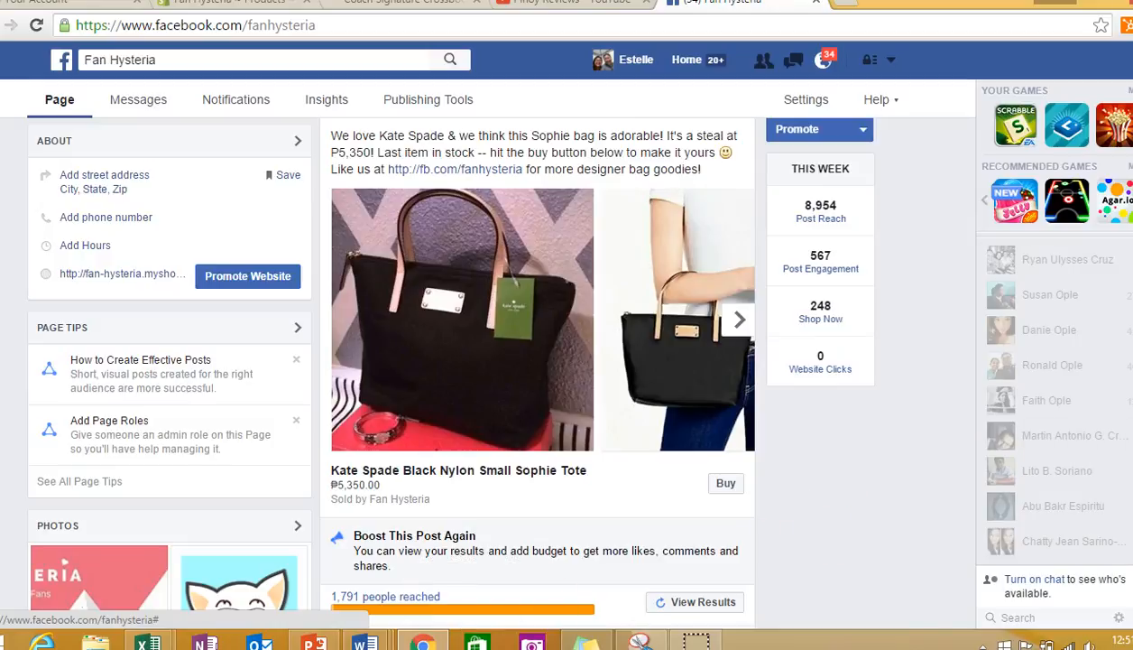
{"action": "scroll", "coordinate": [819, 441], "scroll_direction": "down", "scroll_amount": 3}
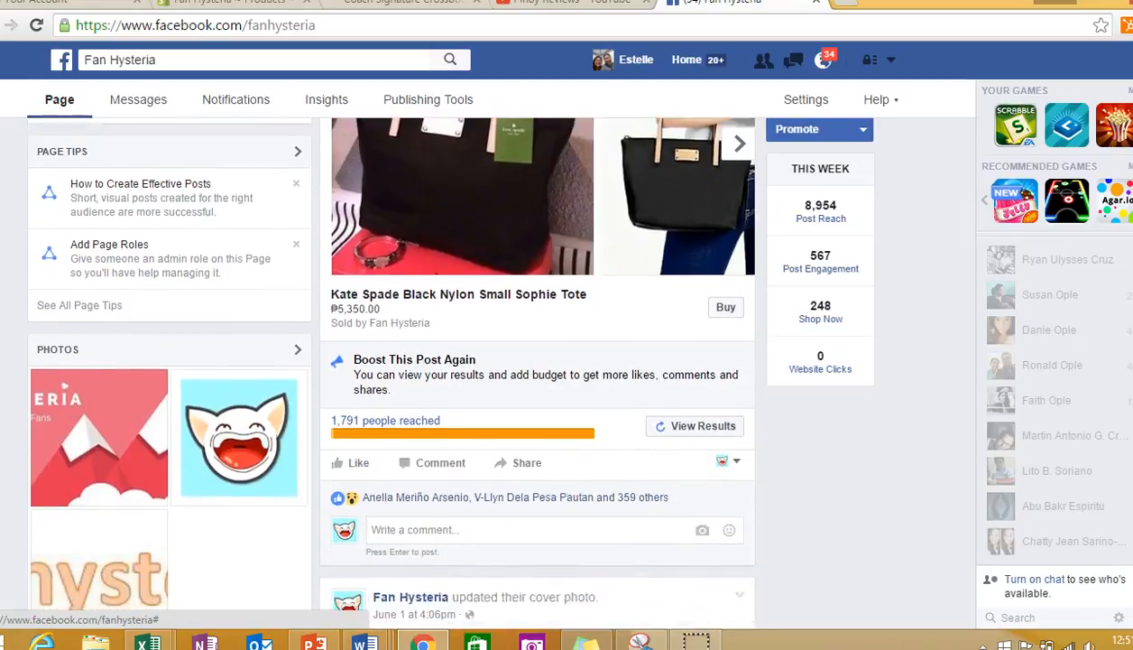
{"action": "mouse_move", "coordinate": [519, 485]}
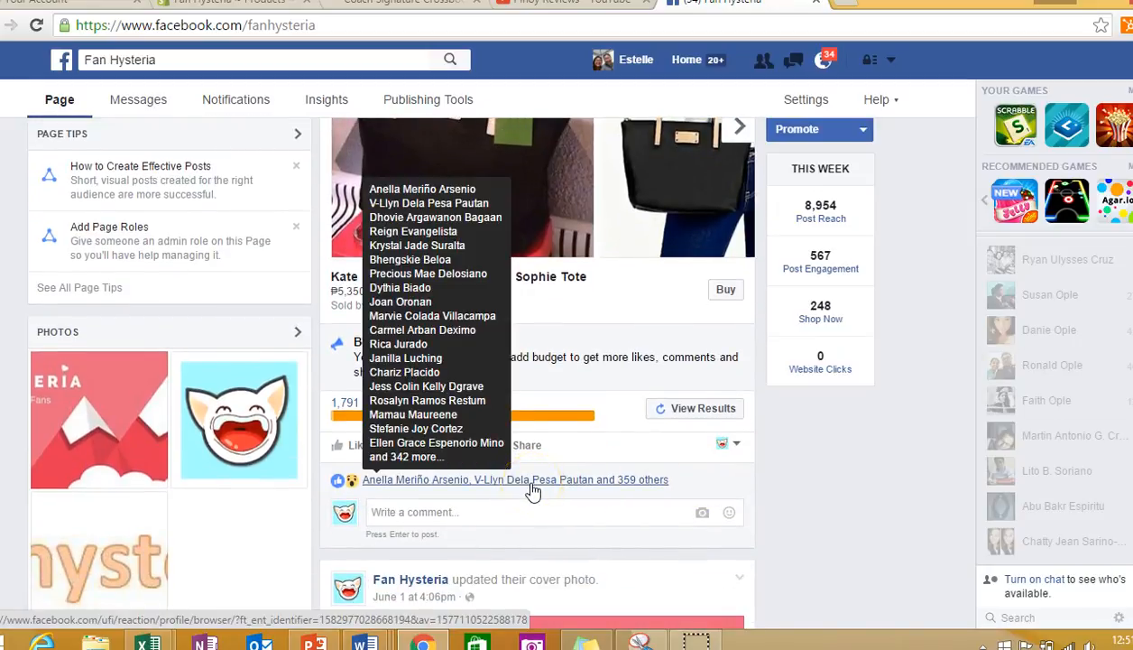
{"action": "left_click", "coordinate": [804, 498]}
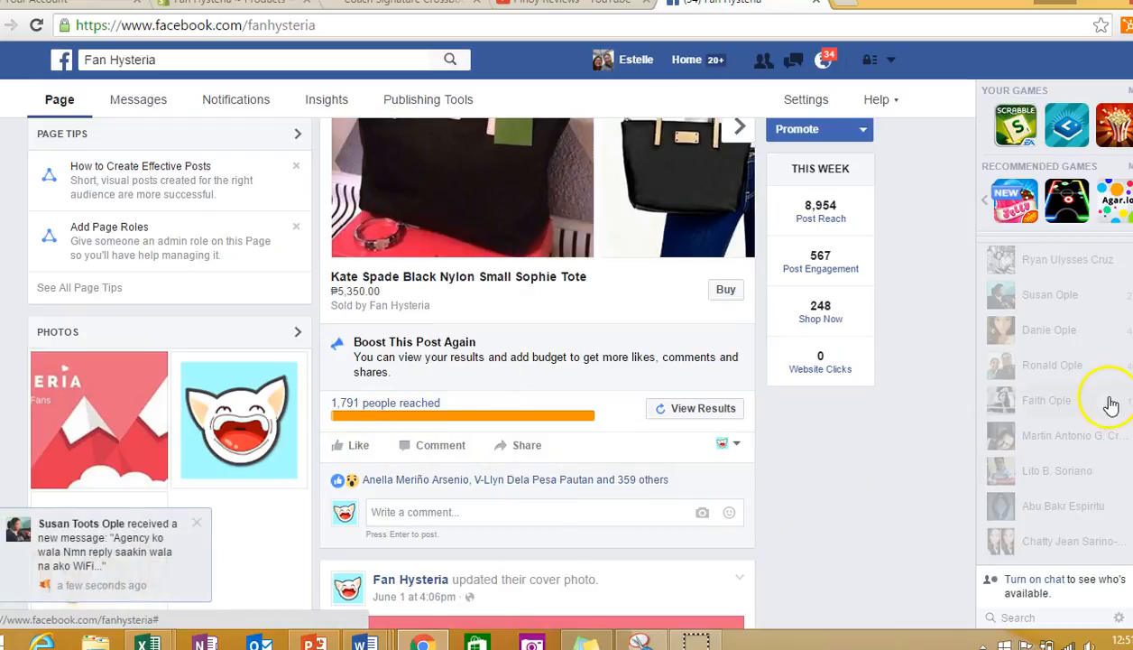
{"action": "scroll", "coordinate": [538, 361], "scroll_direction": "up", "scroll_amount": 3}
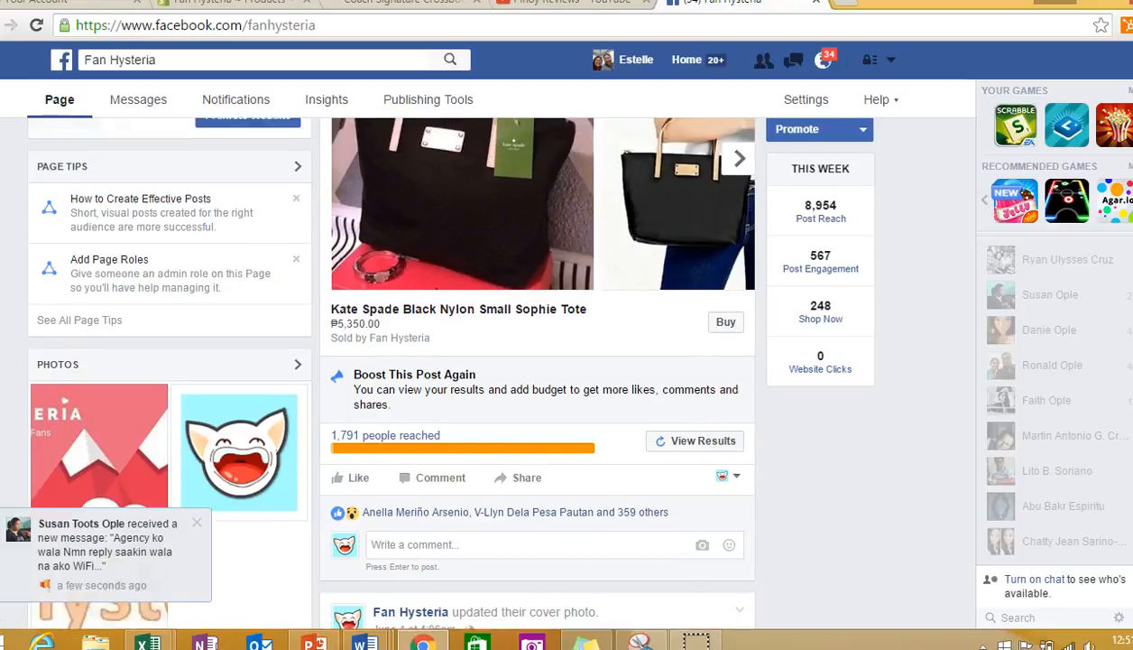
- Browse through all product images in the Kate Spade Sophie Tote post to the last one
{"action": "scroll", "coordinate": [538, 365], "scroll_direction": "down", "scroll_amount": 1}
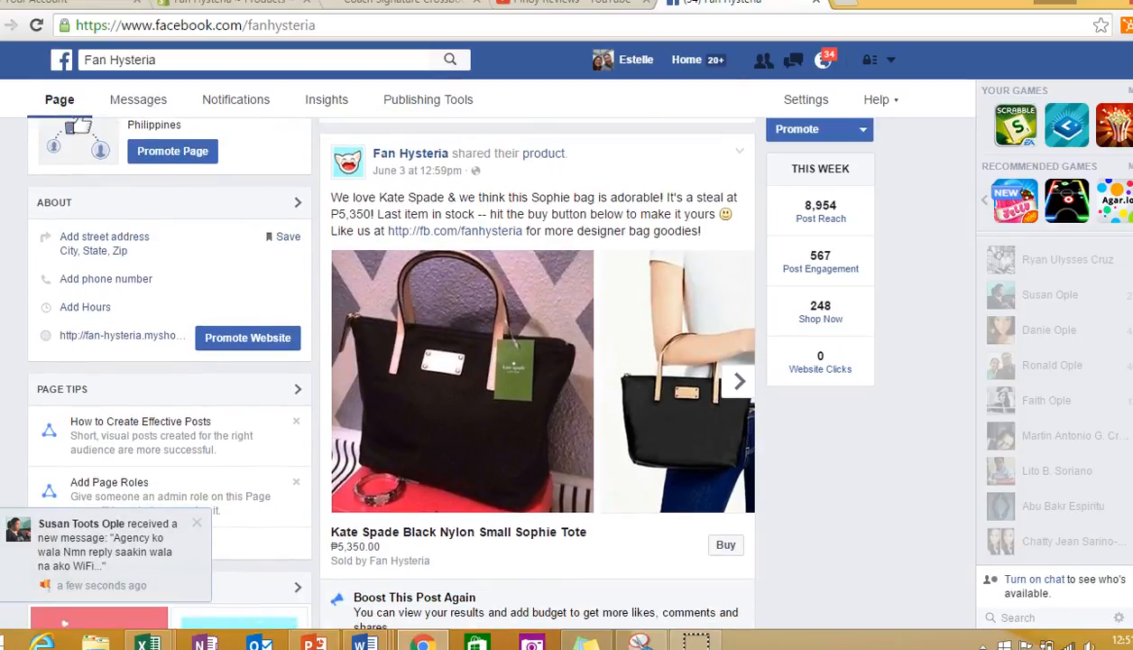
{"action": "scroll", "coordinate": [537, 367], "scroll_direction": "down", "scroll_amount": 1}
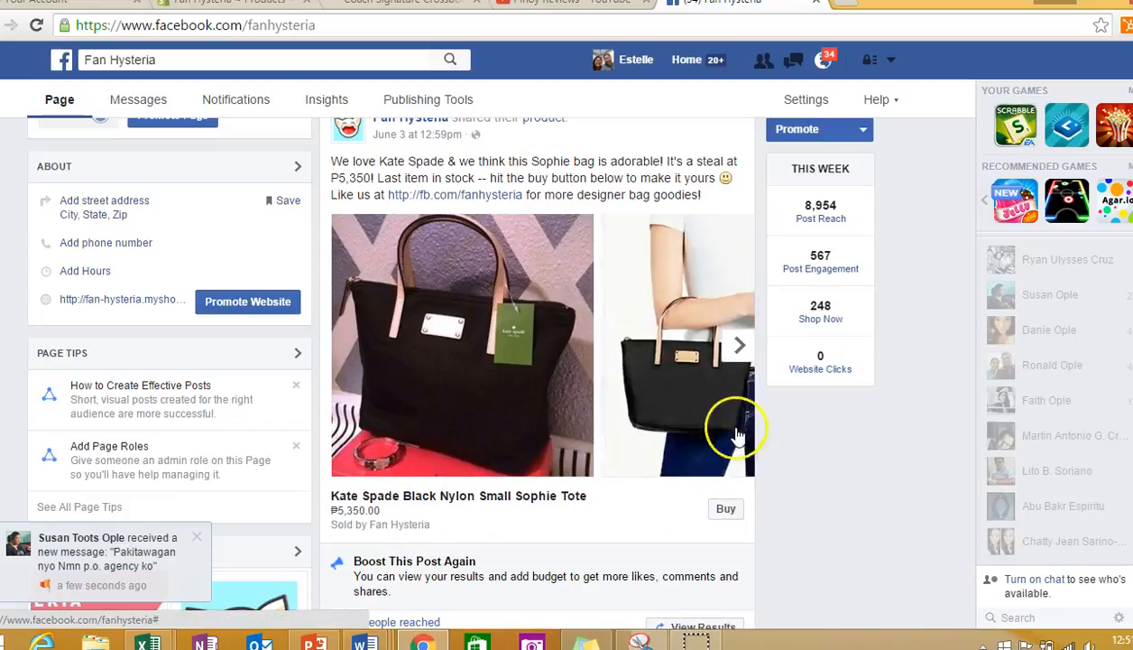
{"action": "left_click", "coordinate": [739, 345]}
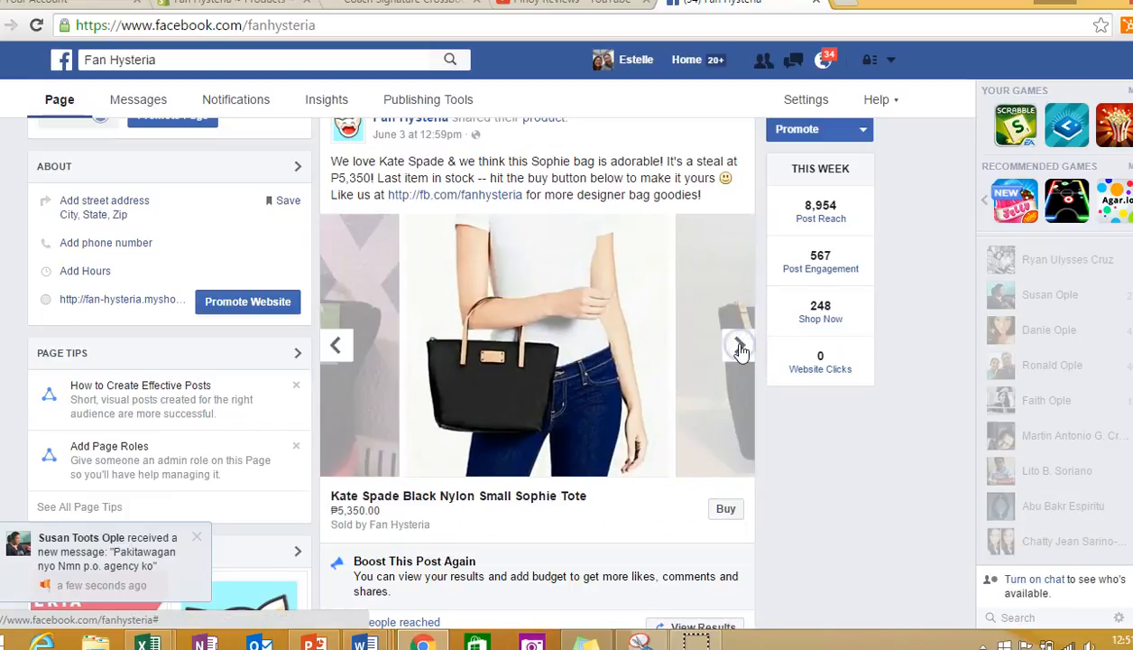
{"action": "left_click", "coordinate": [739, 348]}
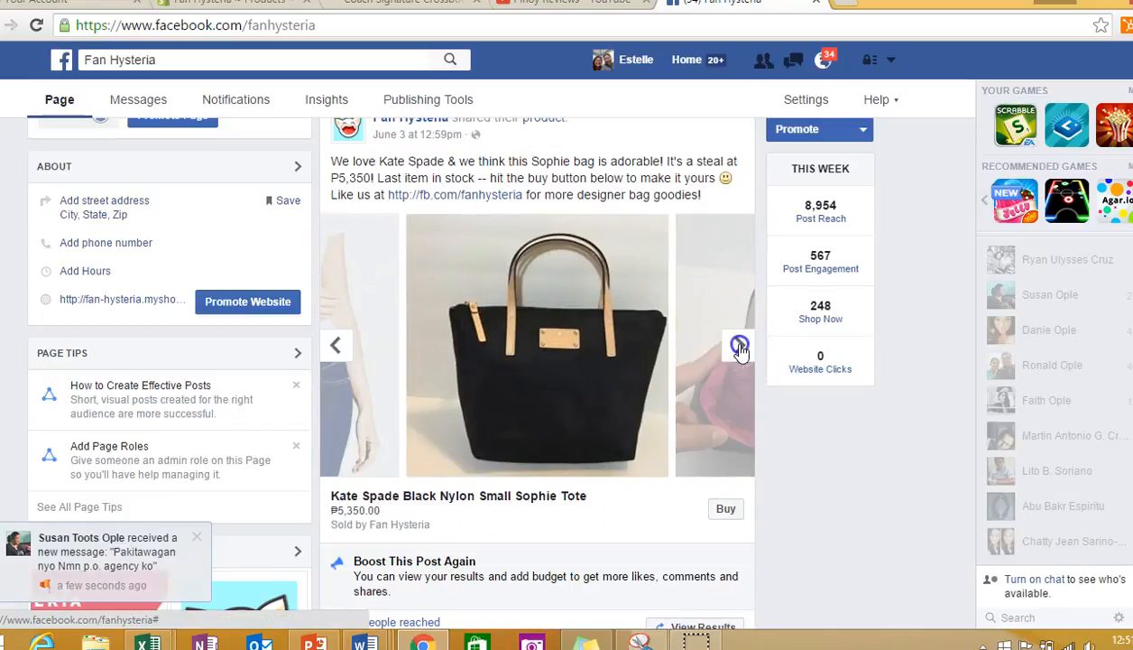
{"action": "left_click", "coordinate": [739, 348]}
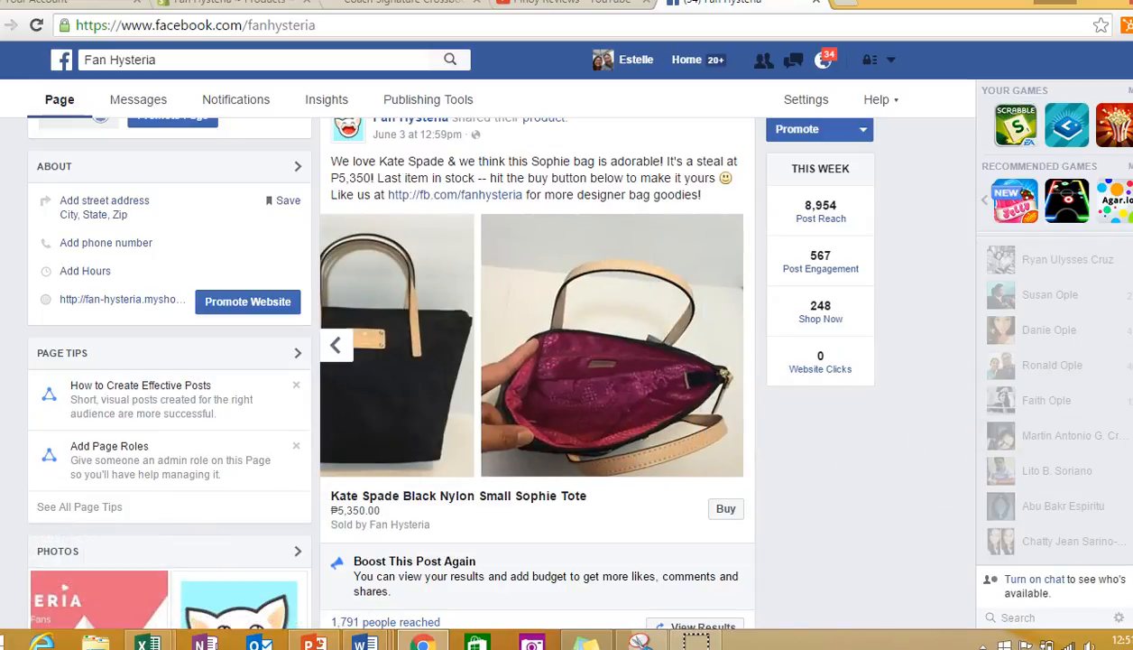
- Review the Facebook page's header and Shop section, and switch back to the Coach shoulderbag's product page in the Shopify admin
{"action": "scroll", "coordinate": [537, 370], "scroll_direction": "up", "scroll_amount": 3}
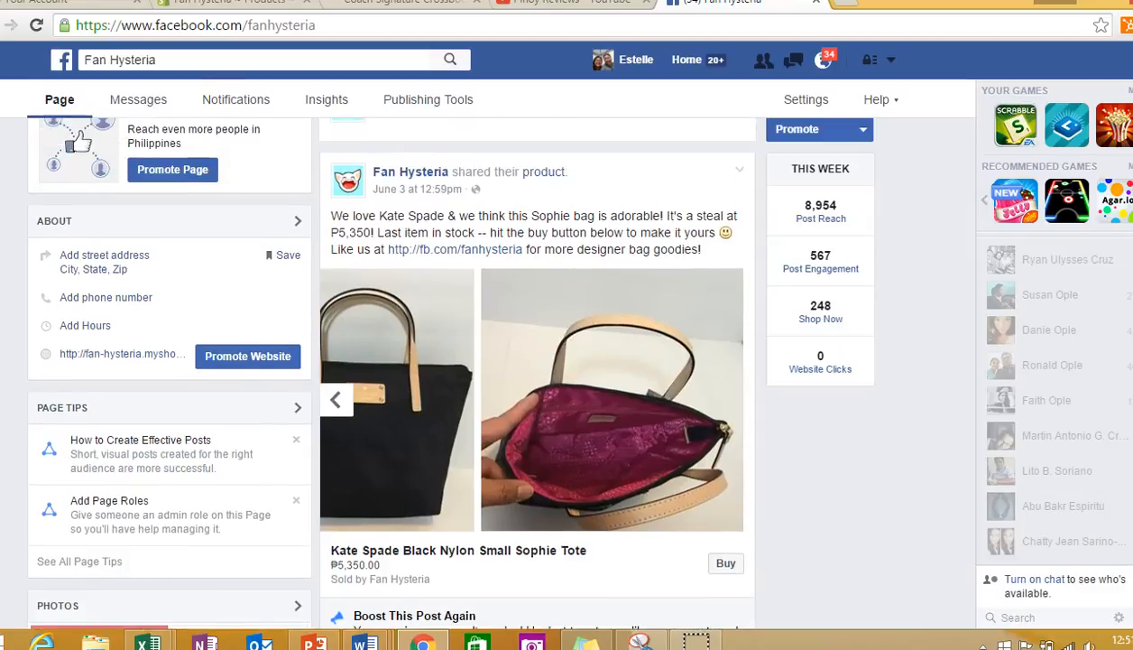
{"action": "scroll", "coordinate": [537, 370], "scroll_direction": "up", "scroll_amount": 5}
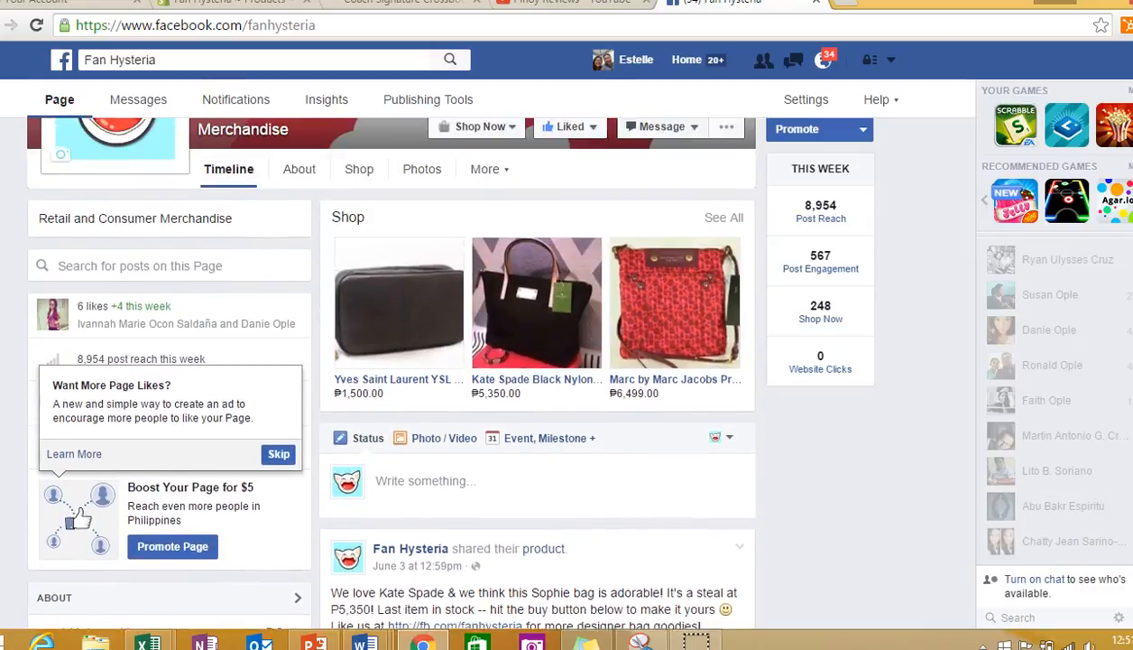
{"action": "scroll", "coordinate": [536, 370], "scroll_direction": "up", "scroll_amount": 1}
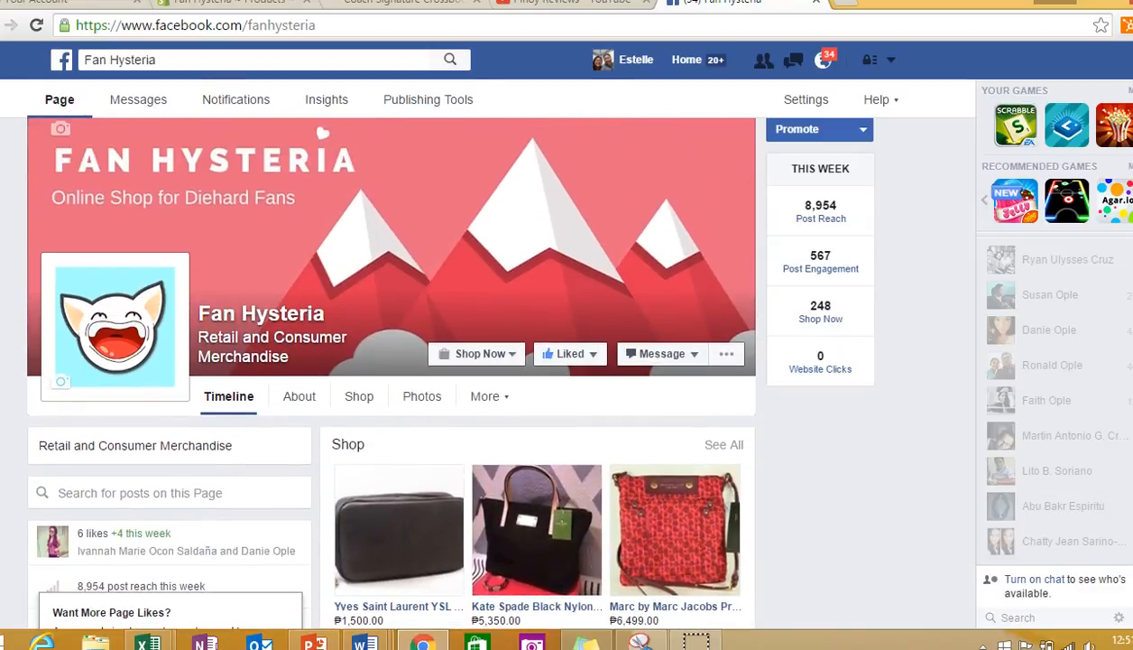
{"action": "scroll", "coordinate": [383, 365], "scroll_direction": "up", "scroll_amount": 1}
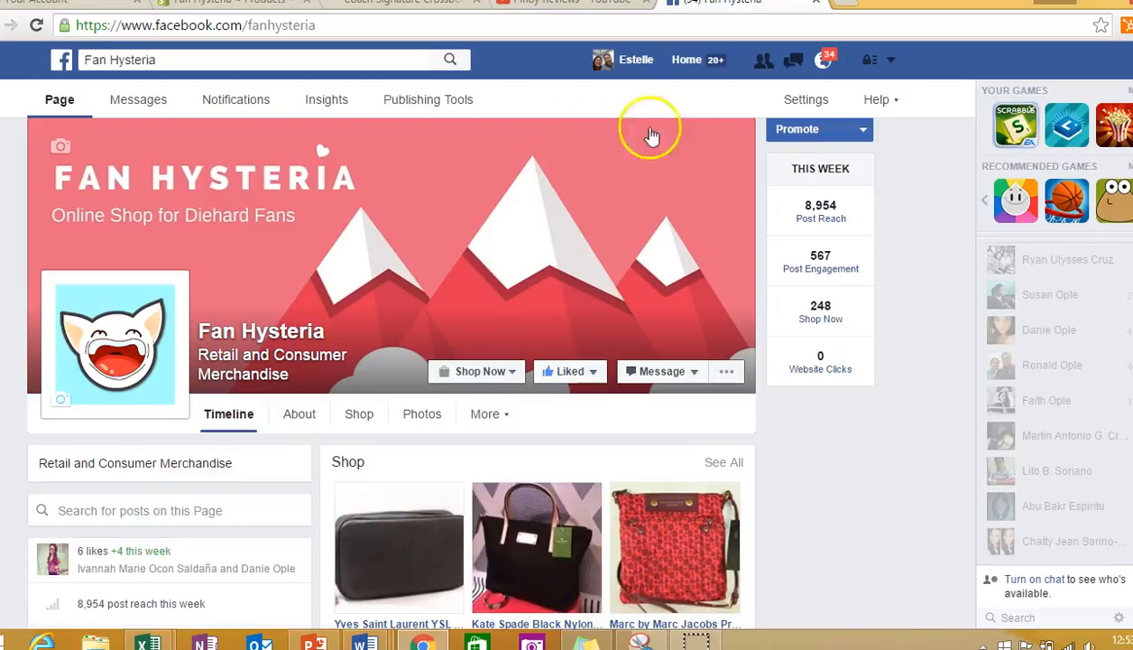
{"action": "left_click", "coordinate": [222, 7]}
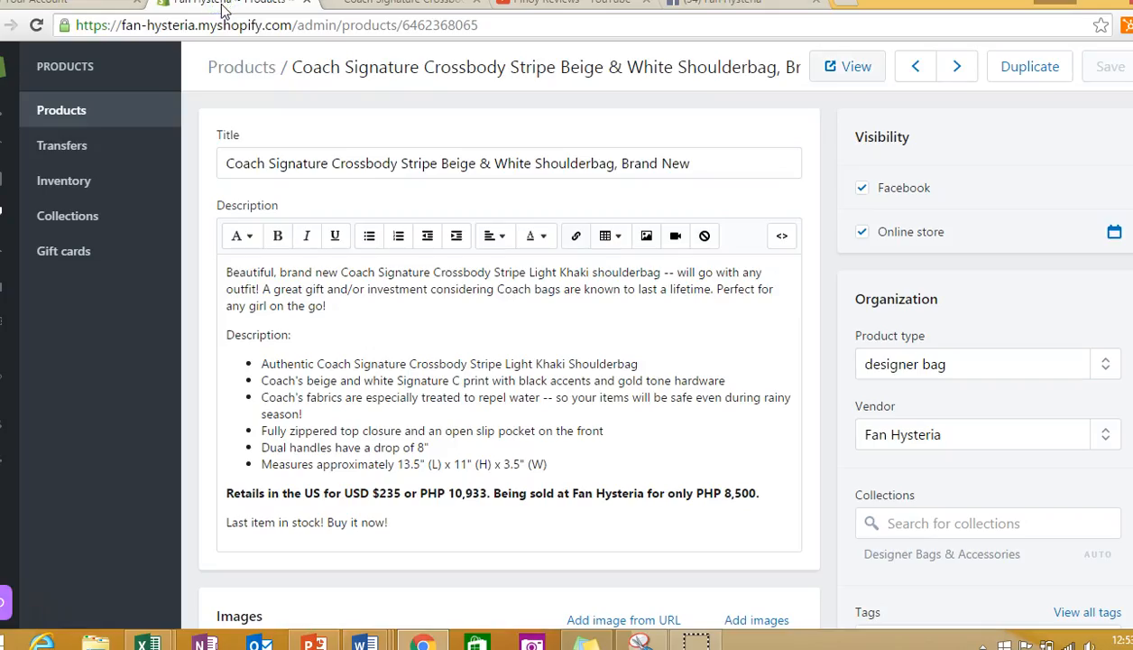